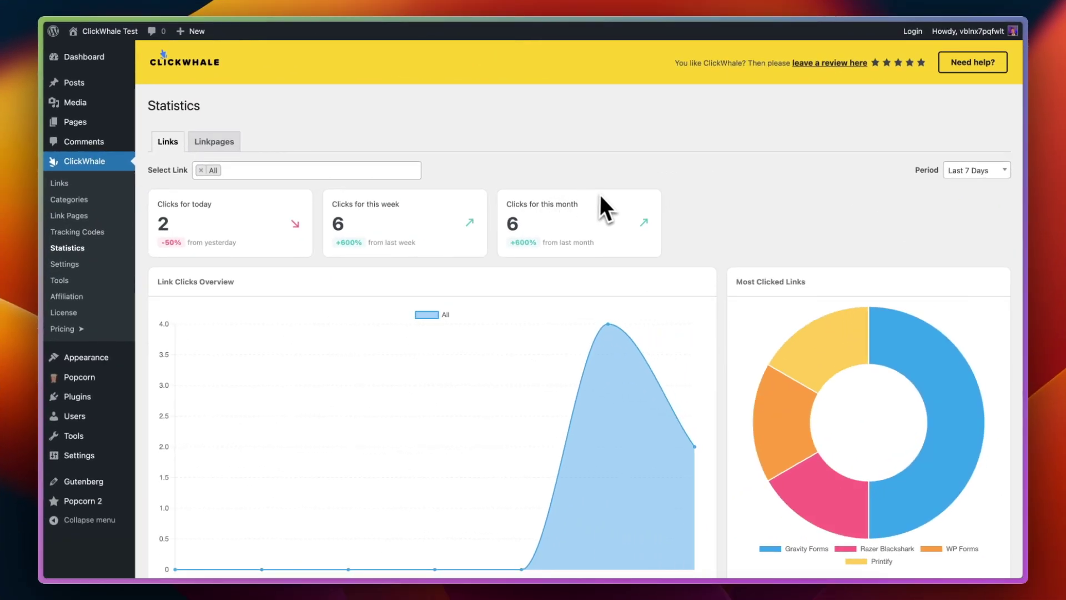
# - Scroll up and down through the current page to review it
pyautogui.scroll(-3, 604, 196)
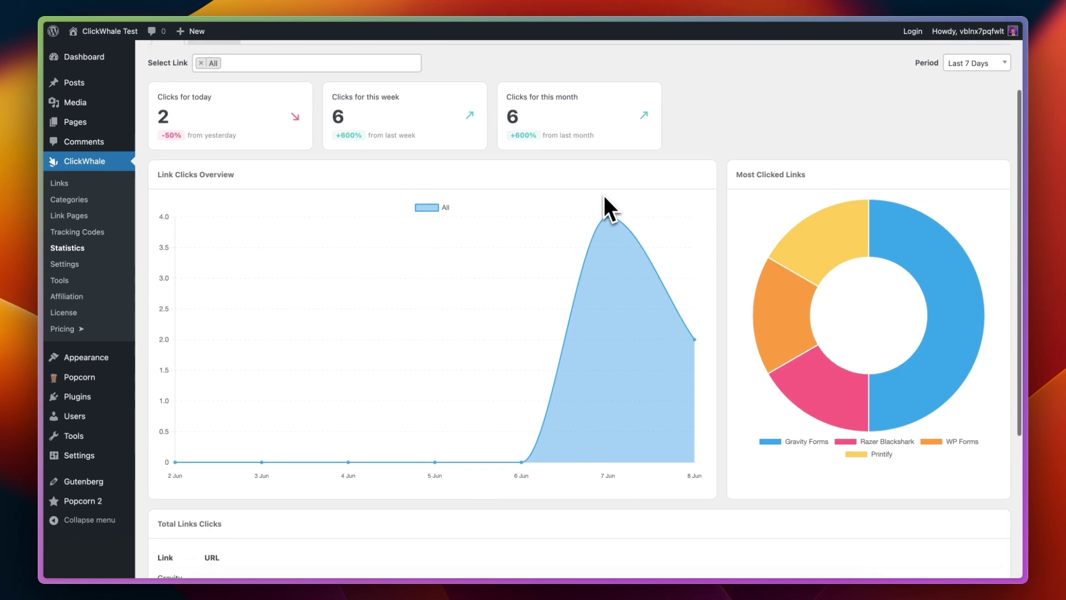
pyautogui.scroll(1, 604, 196)
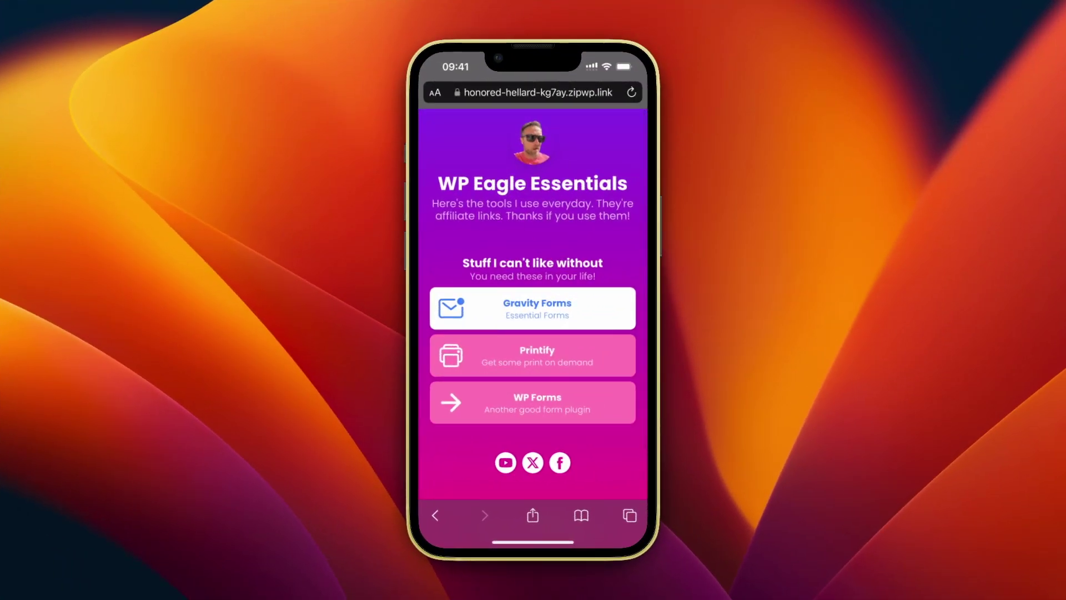
pyautogui.scroll(-3, 563, 494)
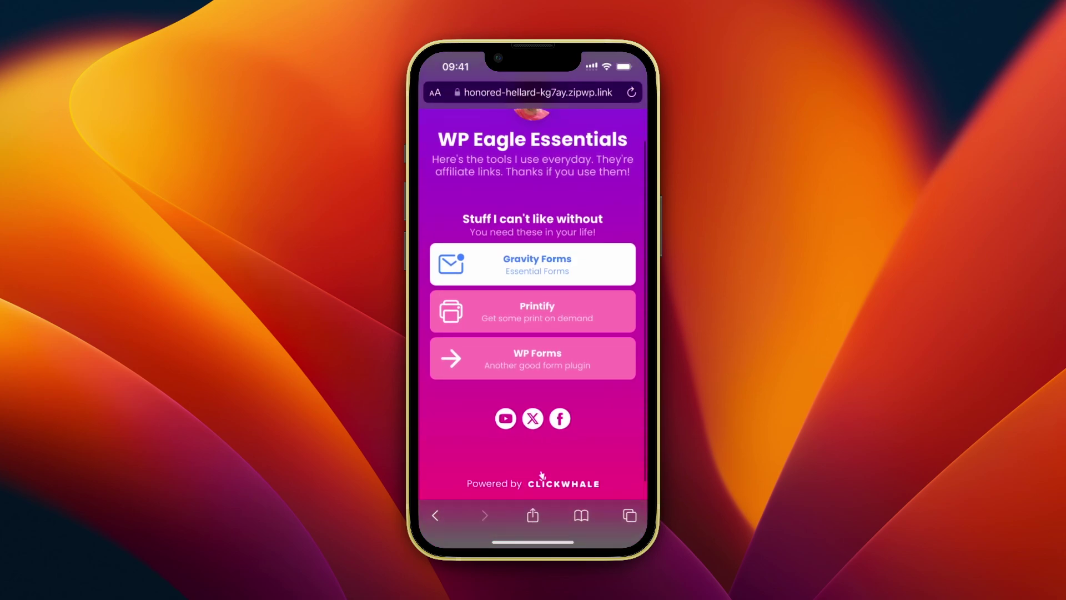
pyautogui.moveTo(542, 474); pyautogui.dragTo(542, 493)
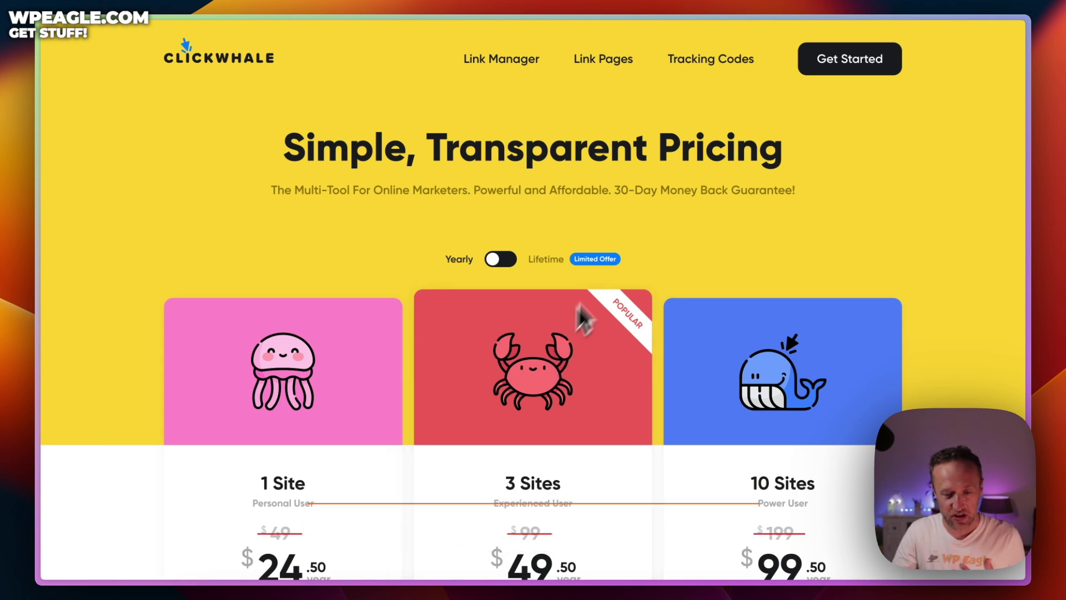
pyautogui.scroll(-3, 623, 254)
pyautogui.scroll(3, 623, 255)
pyautogui.scroll(-4, 623, 254)
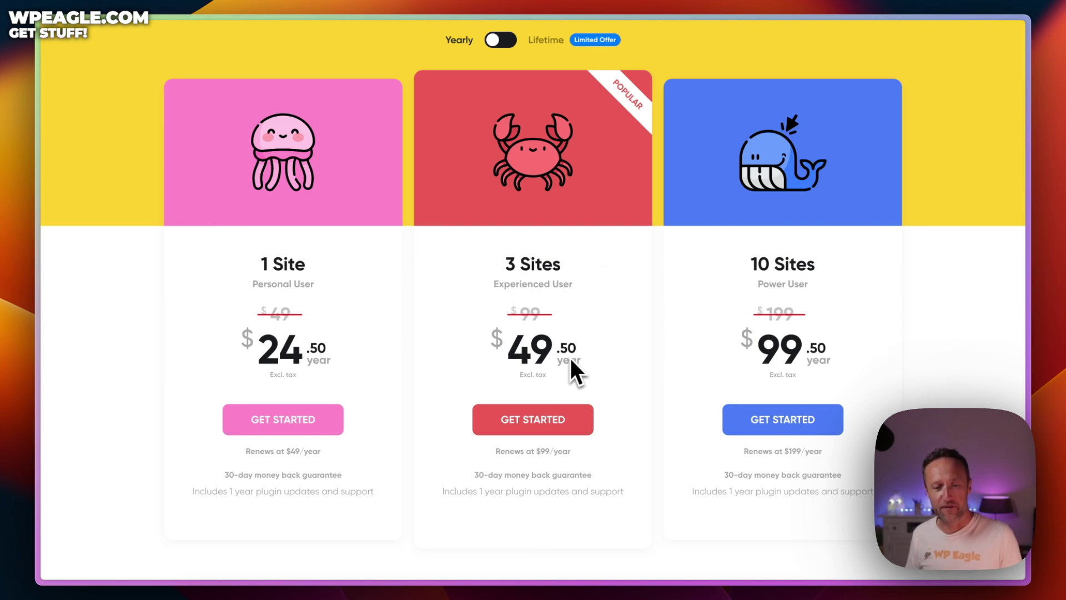
pyautogui.scroll(4, 572, 360)
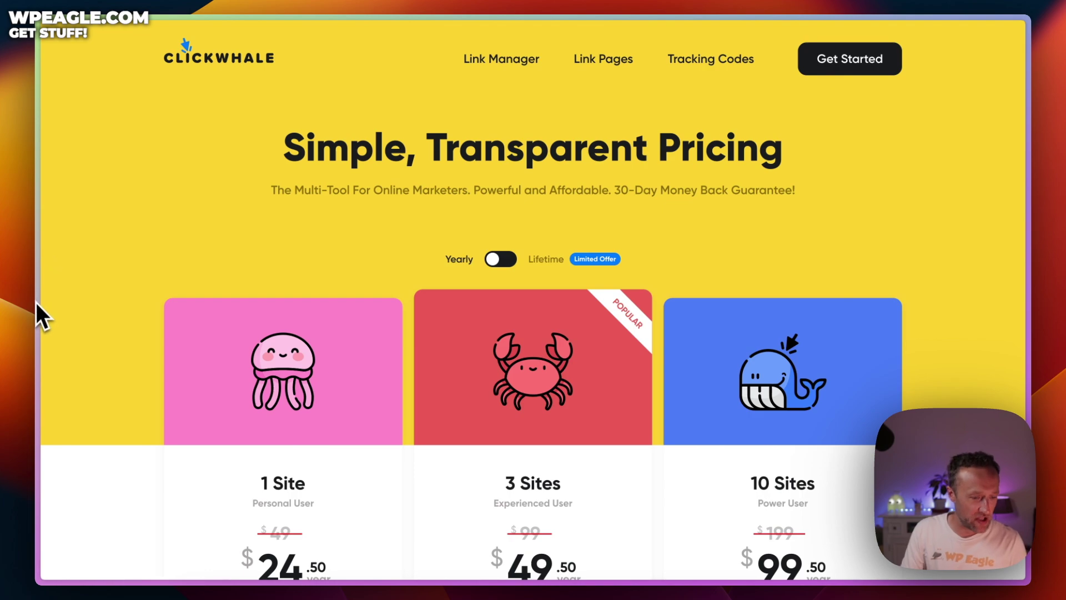
# - Switch to the ClickWhale Test tab to show the Eagle Reviews front end
pyautogui.moveTo(36, 269)
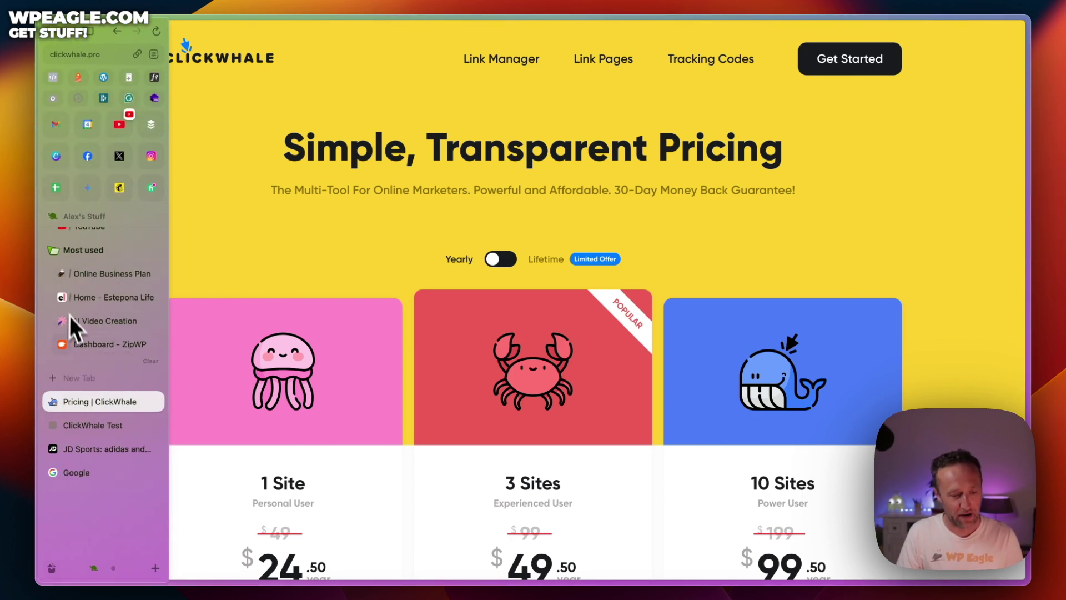
pyautogui.click(96, 427)
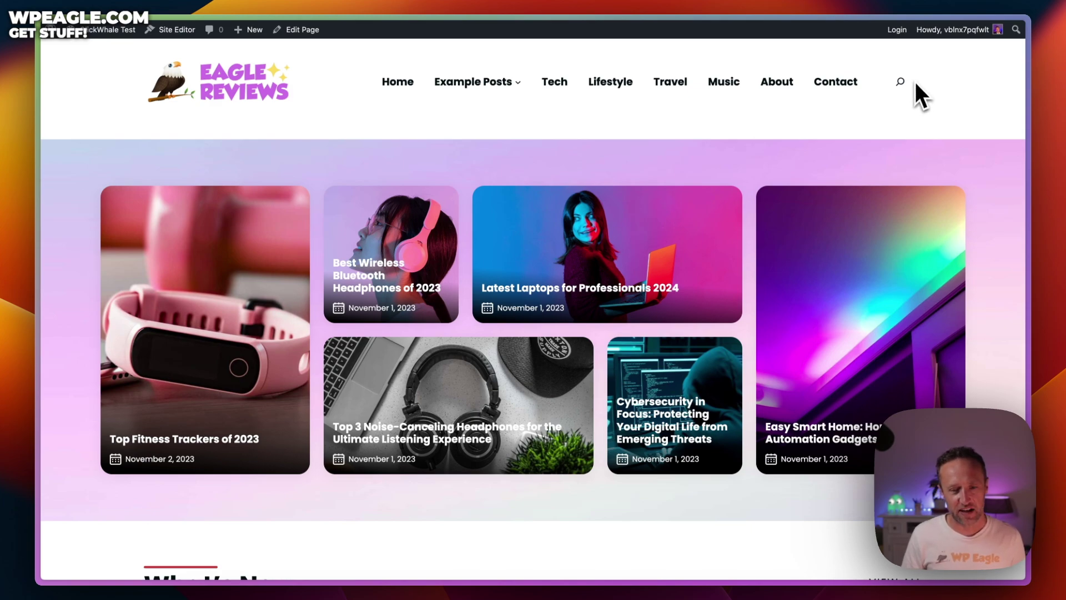
pyautogui.moveTo(37, 100)
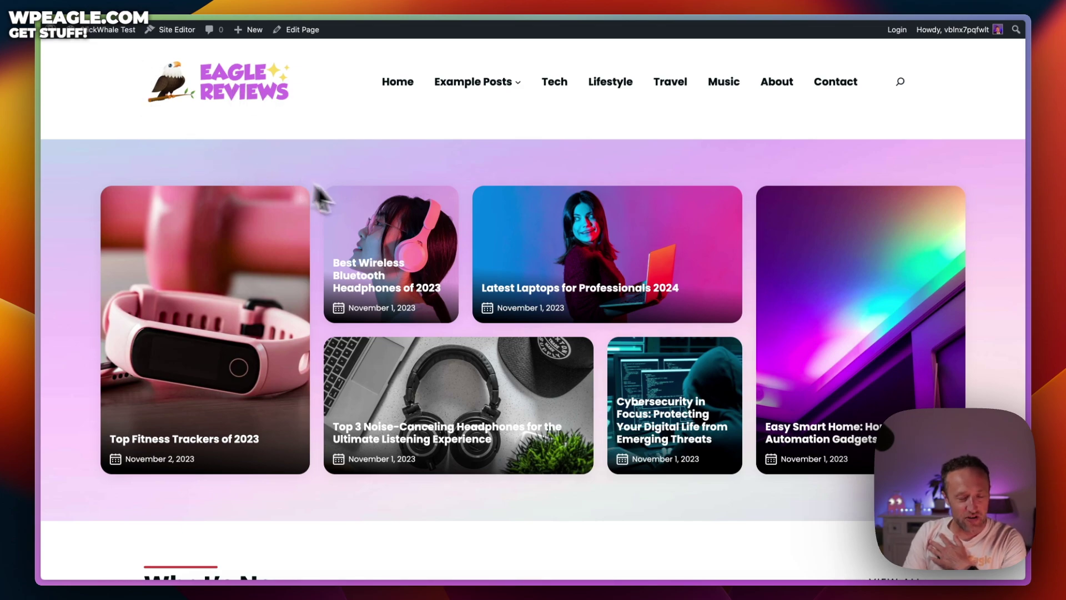
pyautogui.scroll(-3, 456, 167)
pyautogui.scroll(3, 459, 167)
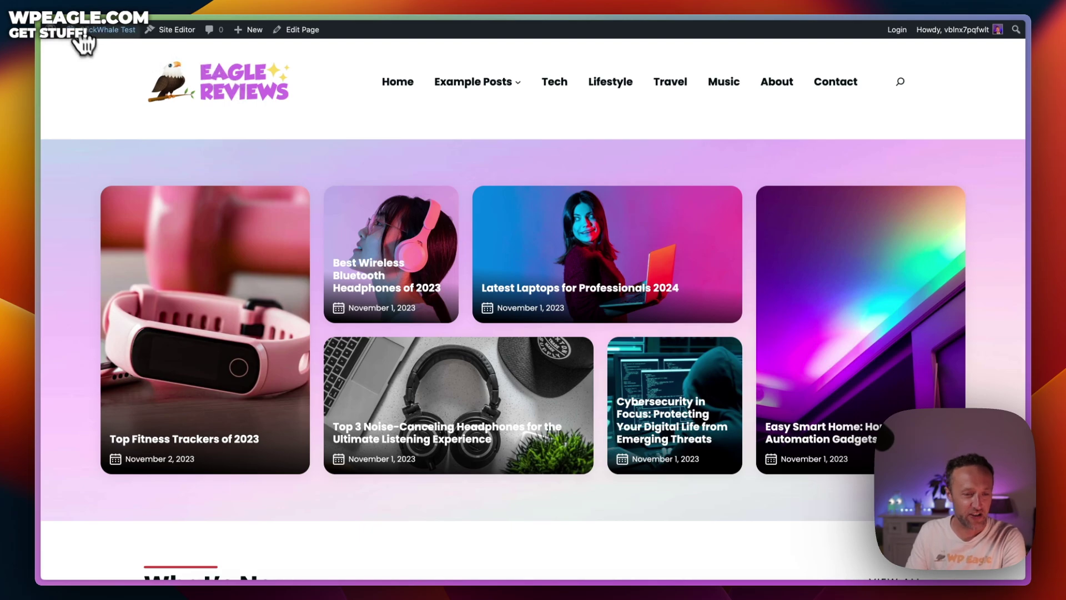
pyautogui.moveTo(97, 33)
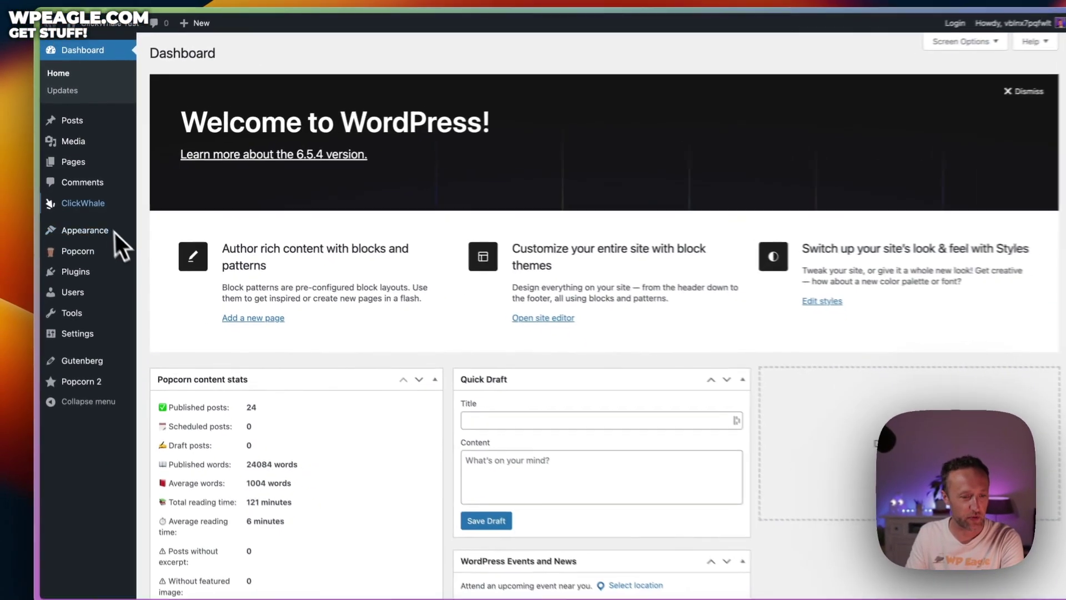
# - Go to ClickWhale's Links page listing Gravity Forms, WP Forms, Printify and Razer Blackshark
pyautogui.moveTo(127, 266)
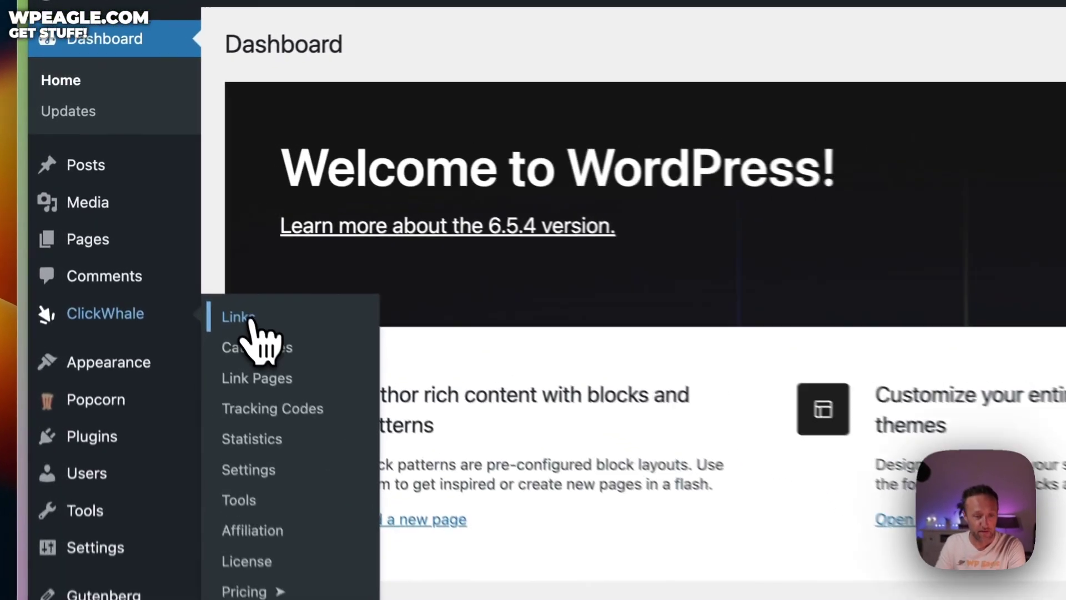
pyautogui.click(251, 321)
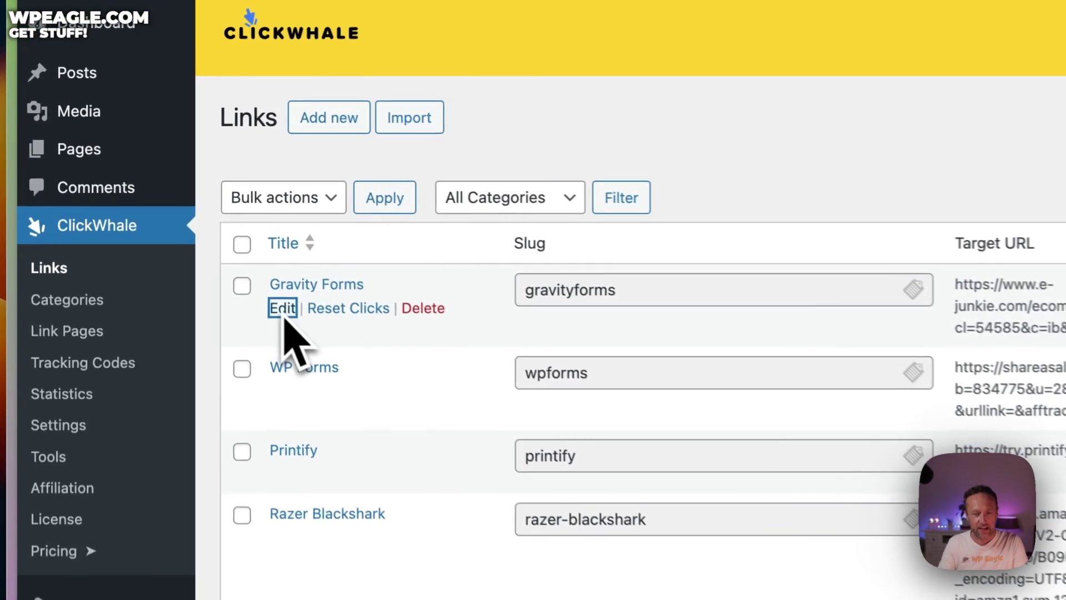
# - Open the Gravity Forms link for editing and review its title, slug and target URL
pyautogui.click(178, 203)
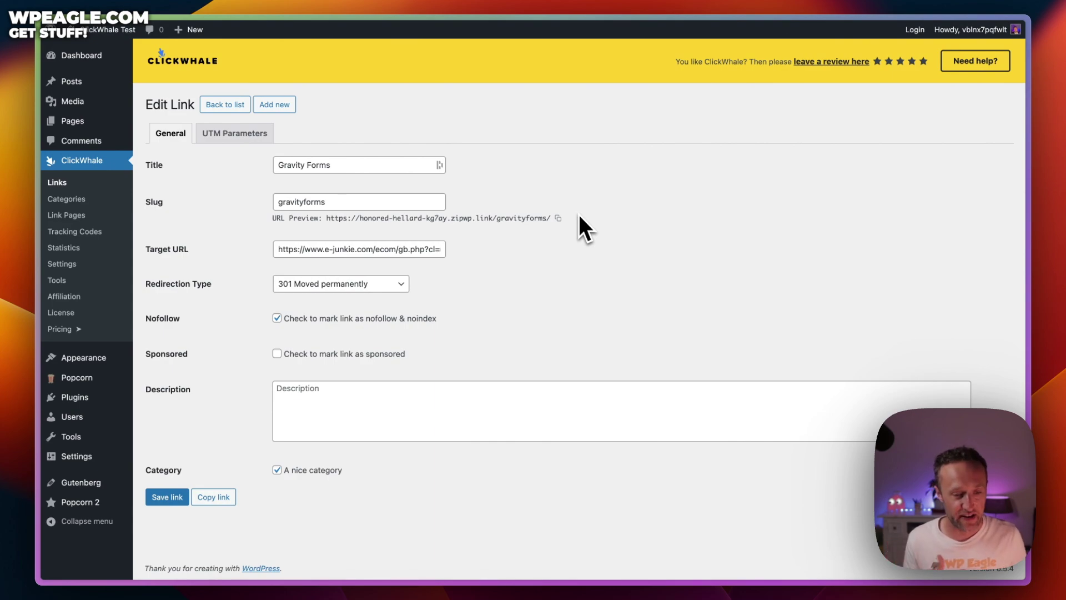
pyautogui.click(362, 165)
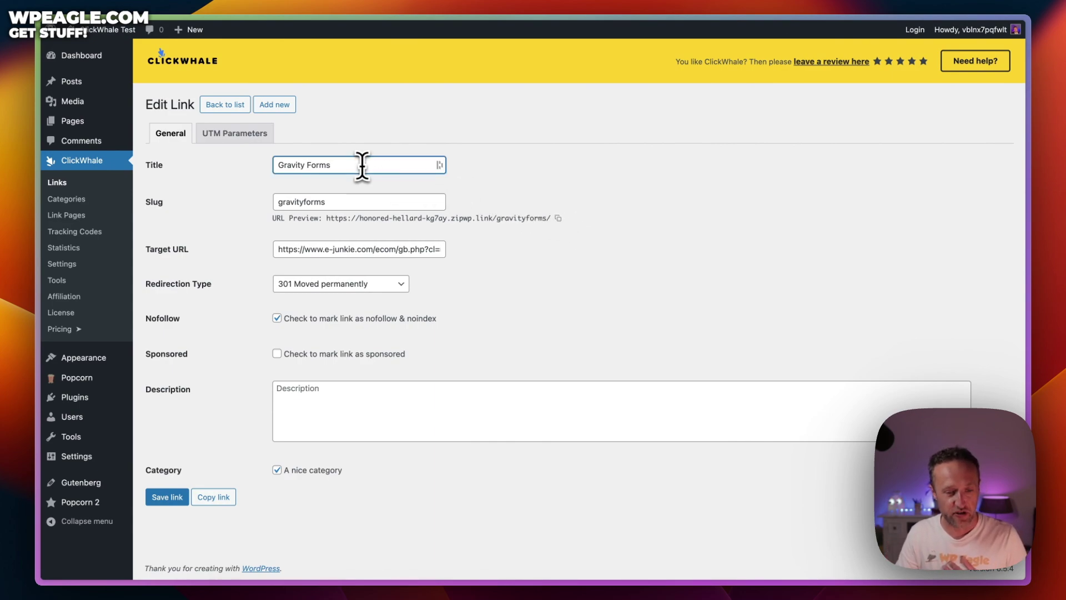
pyautogui.click(333, 202)
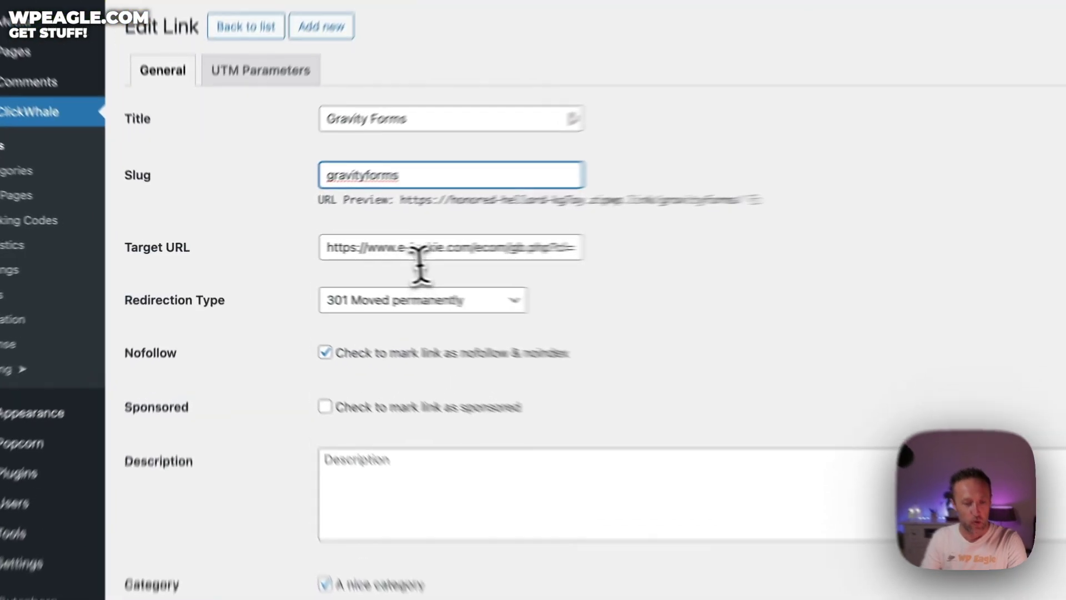
pyautogui.click(332, 249)
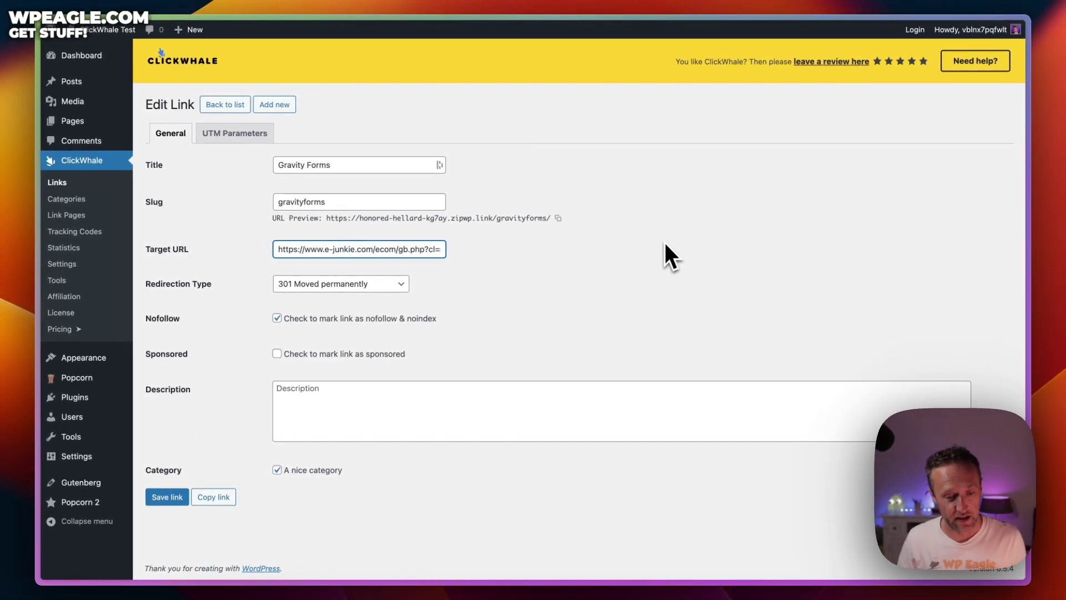
# - Keep the 301 redirection, toggle Sponsored on and back off, and focus the Description field
pyautogui.click(400, 283)
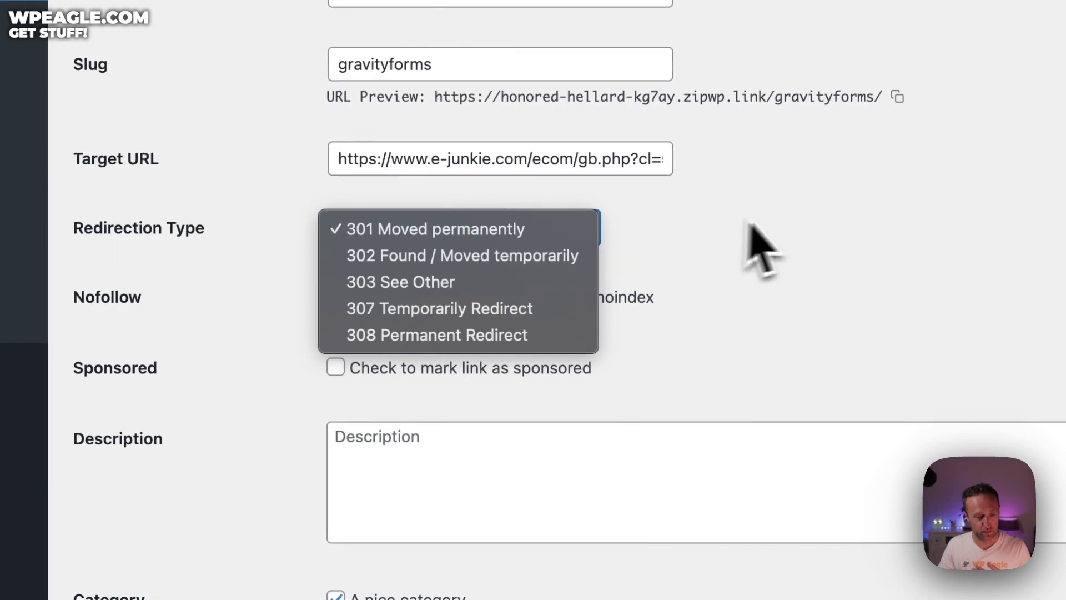
pyautogui.click(777, 247)
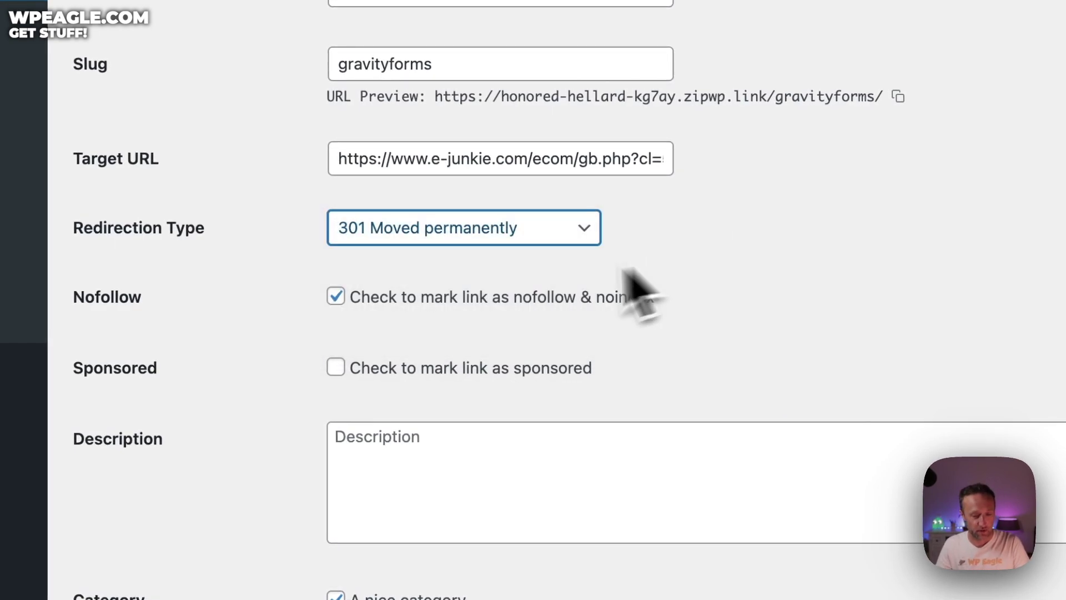
pyautogui.click(522, 230)
pyautogui.click(831, 222)
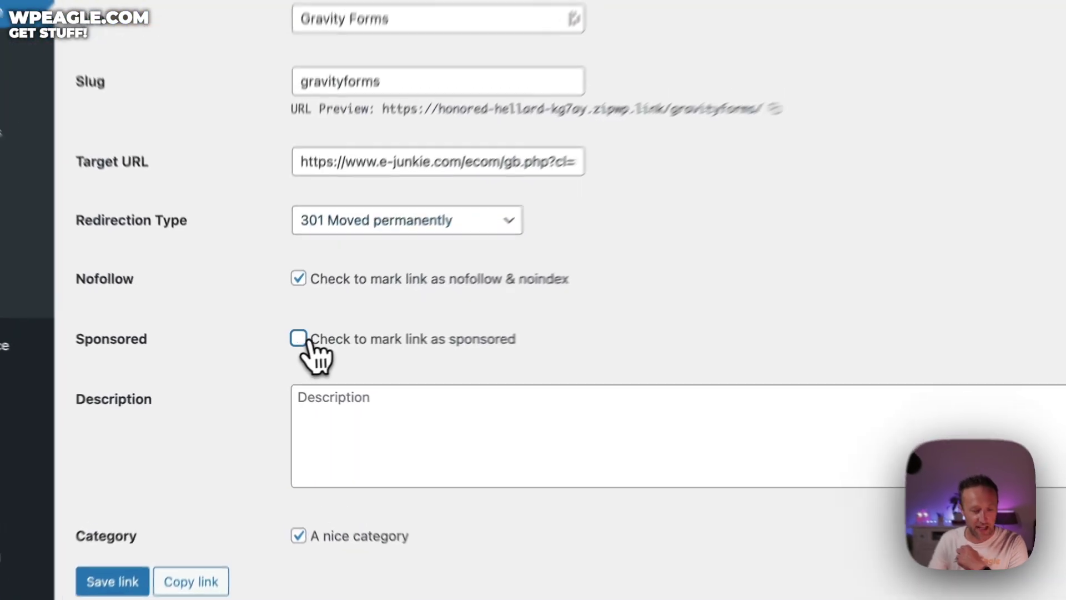
pyautogui.click(277, 354)
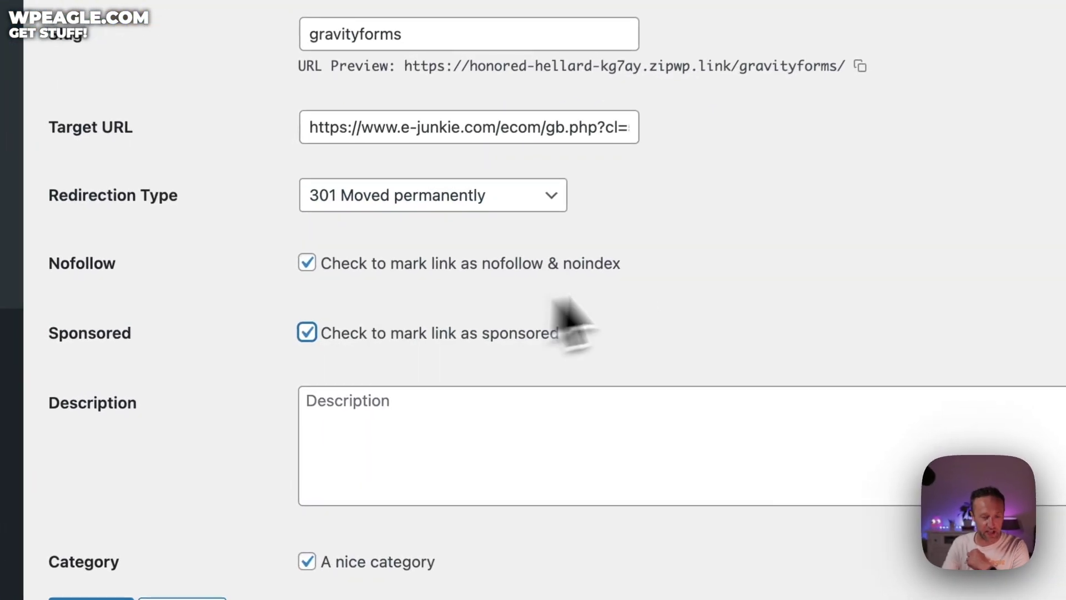
pyautogui.click(308, 332)
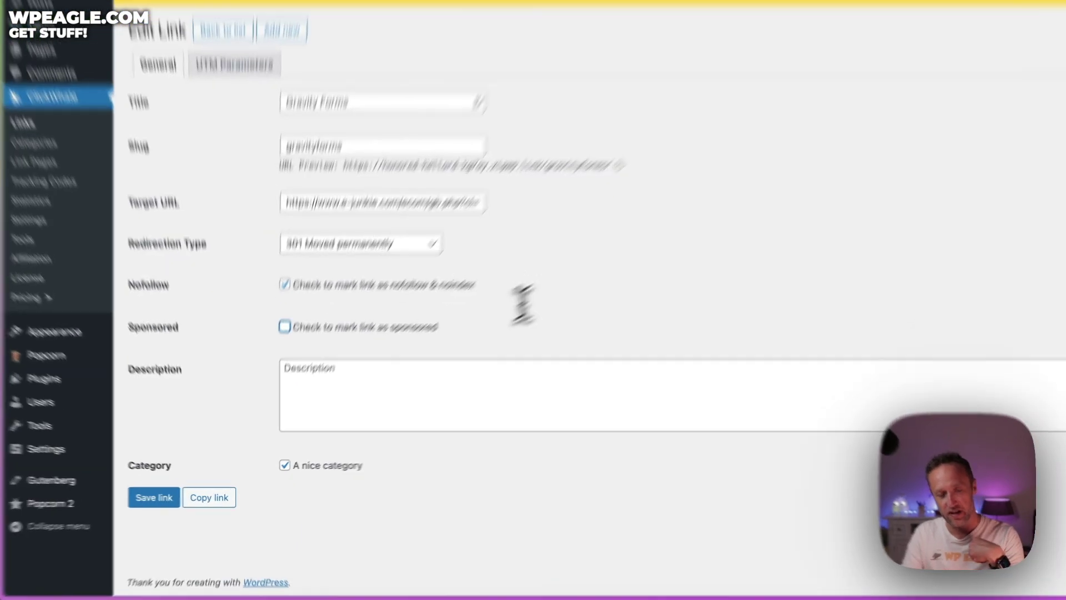
pyautogui.click(311, 431)
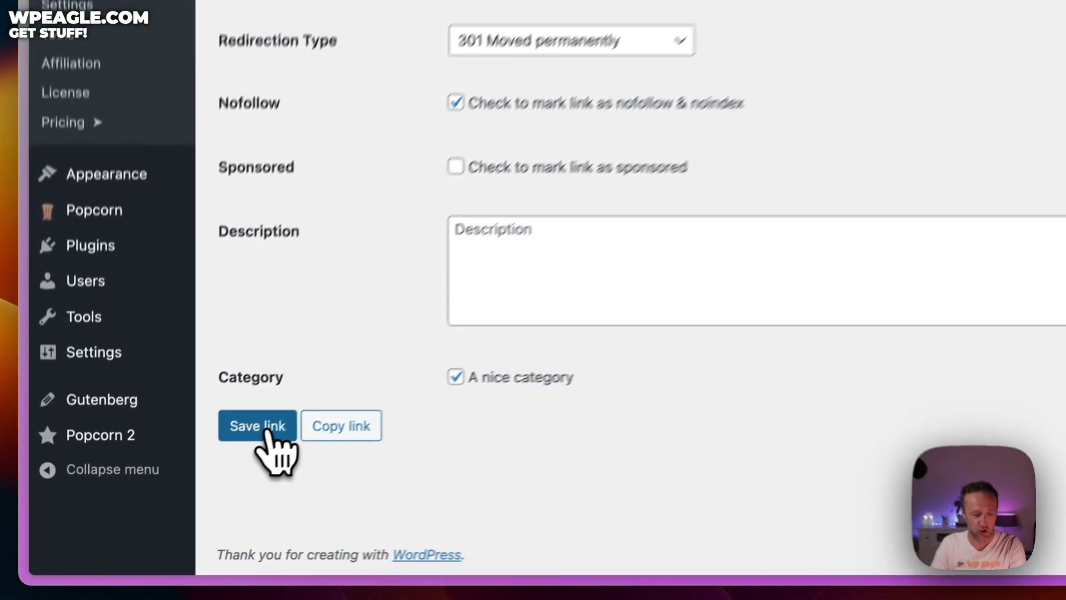
# - Save the Gravity Forms link and return to the Links list, briefly selecting its target URL
pyautogui.click(260, 425)
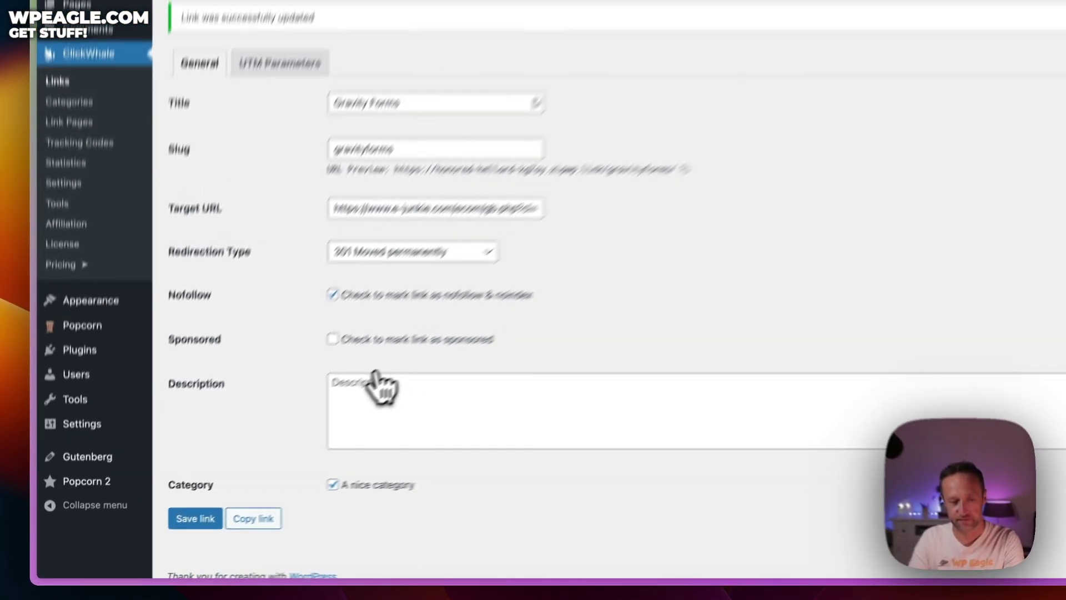
pyautogui.click(92, 89)
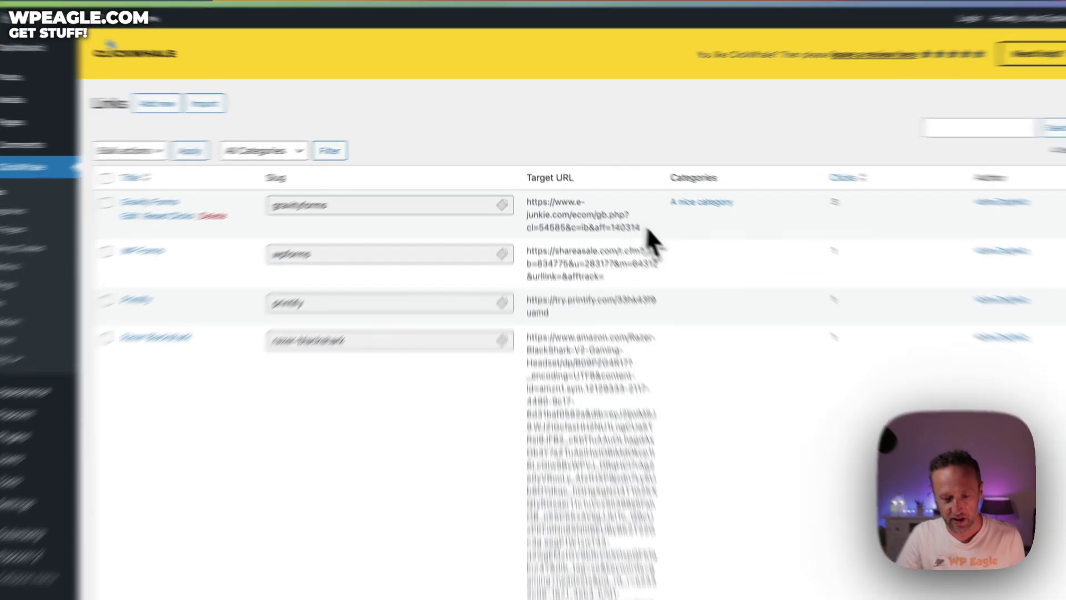
pyautogui.moveTo(642, 226); pyautogui.dragTo(524, 205)
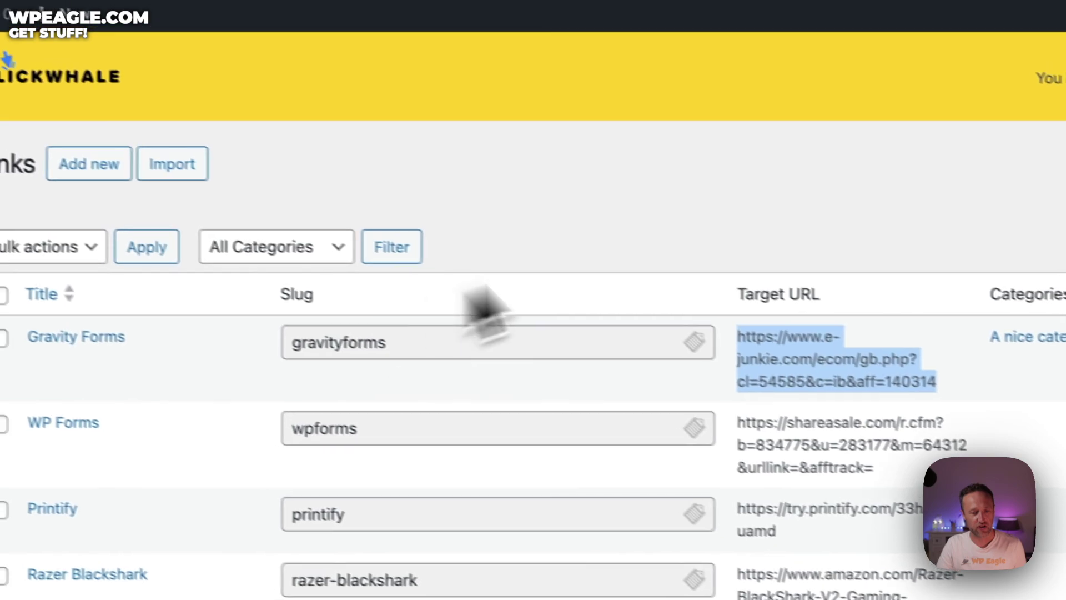
pyautogui.click(469, 181)
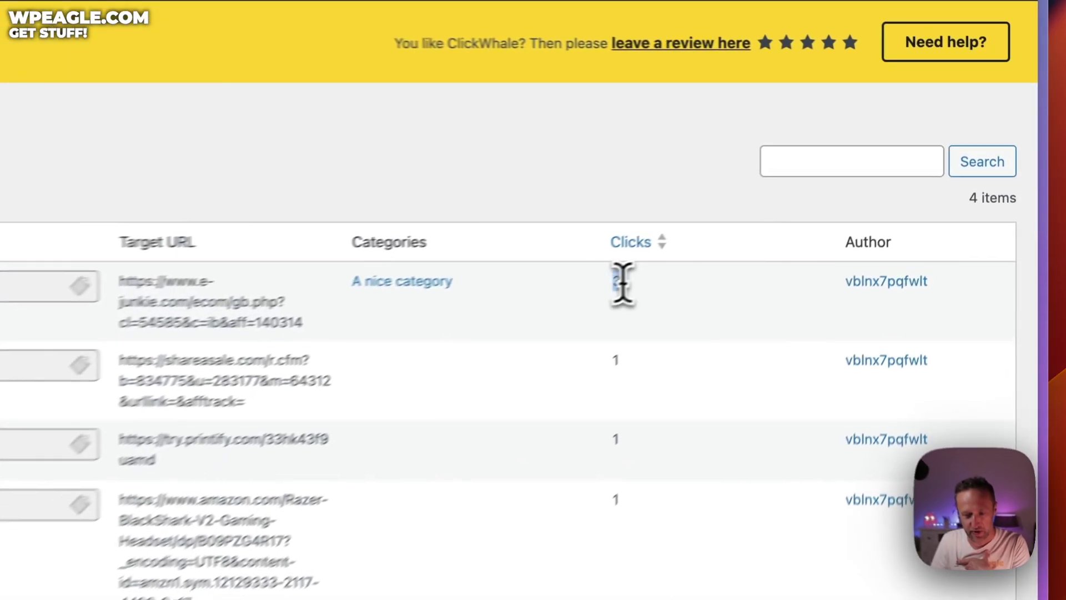
pyautogui.doubleClick(796, 191)
pyautogui.click(583, 329)
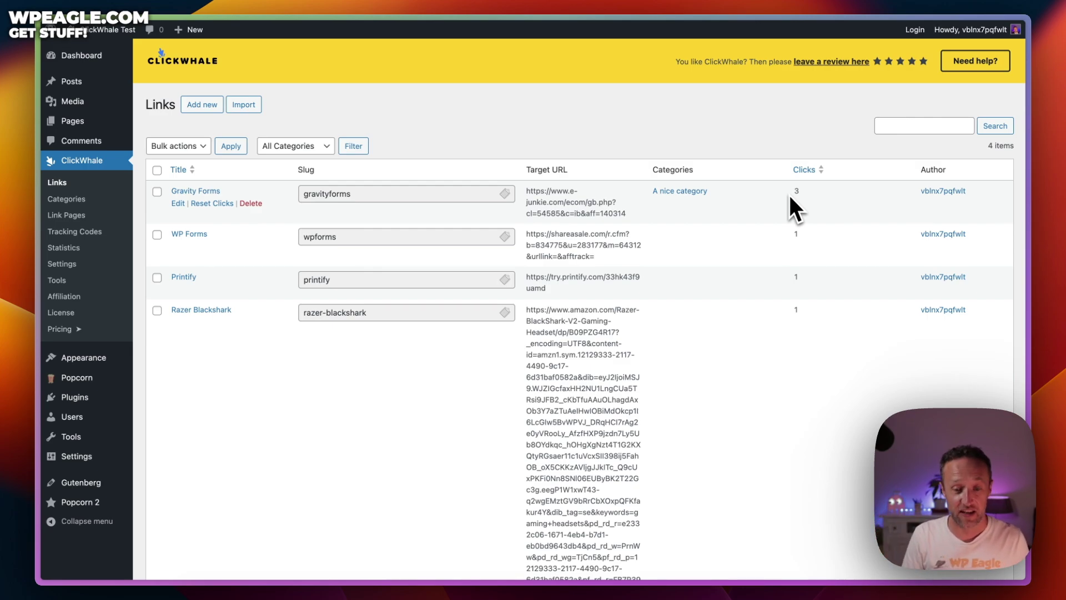
pyautogui.moveTo(627, 214); pyautogui.dragTo(517, 199)
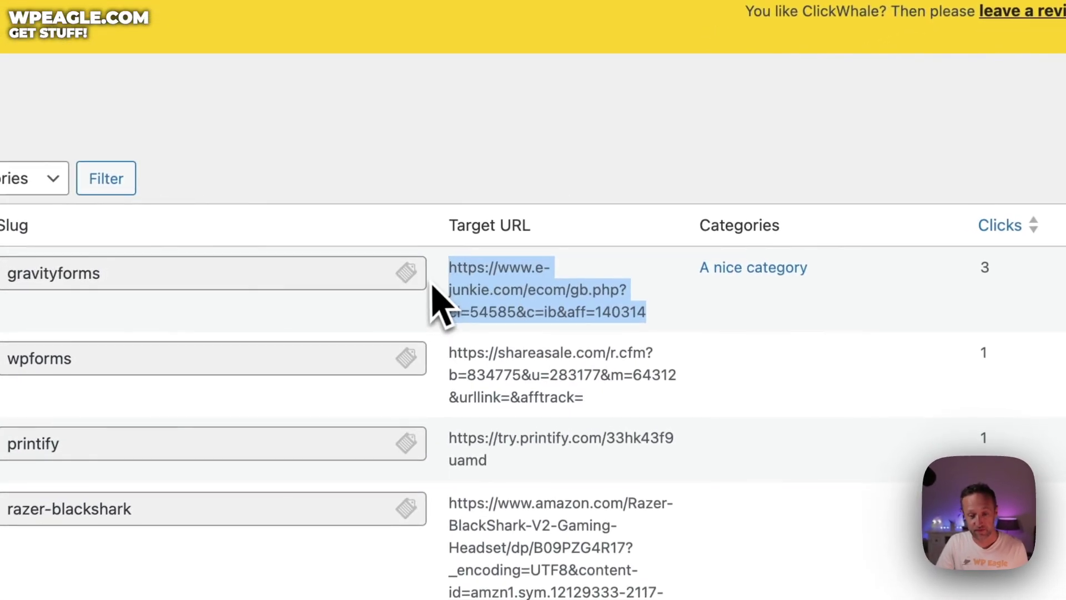
pyautogui.click(528, 292)
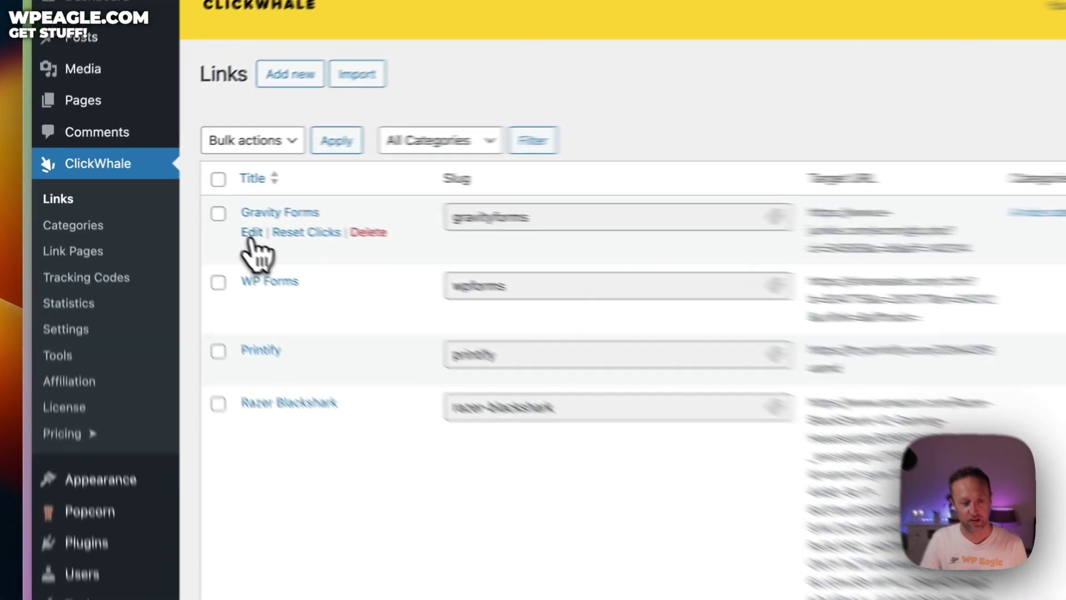
# - Re-save the Gravity Forms link after undoing a test edit, keeping its e-junkie target URL
pyautogui.click(177, 203)
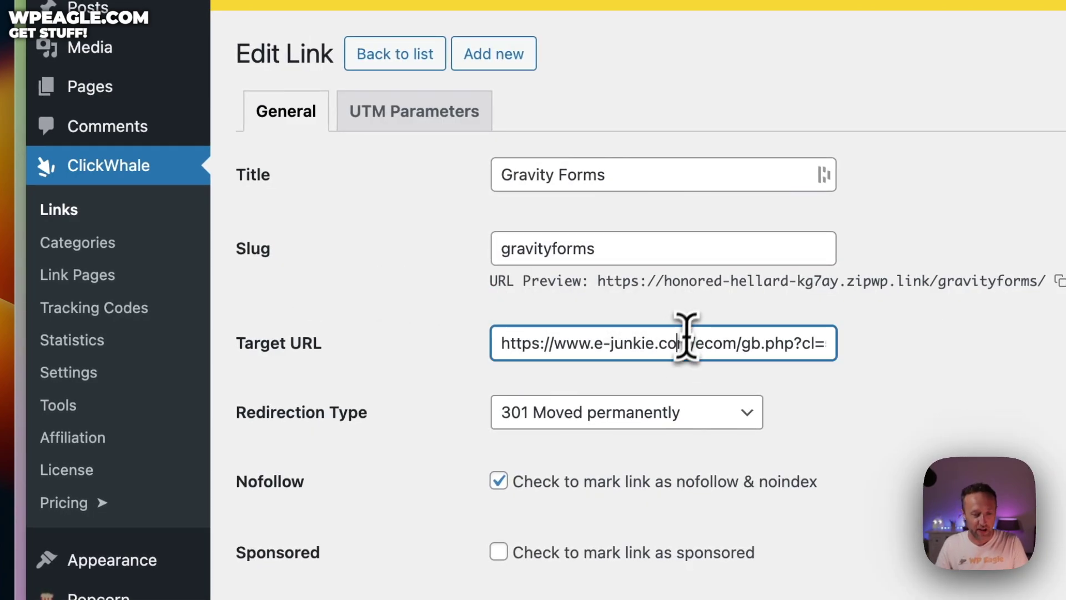
pyautogui.tripleClick(684, 343)
pyautogui.write('vater')
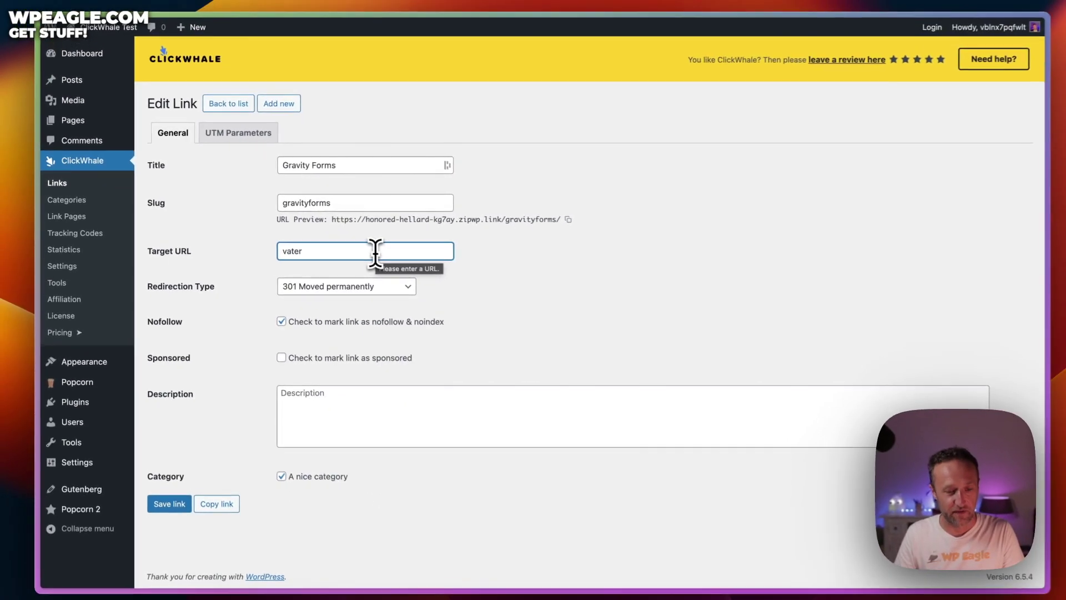
pyautogui.press('super+z')
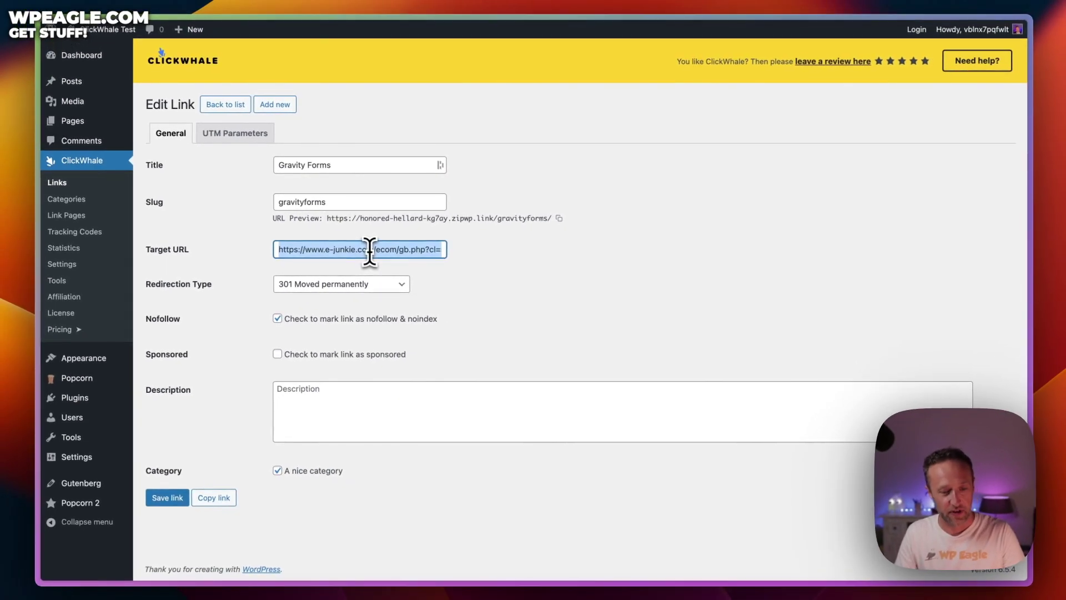
pyautogui.click(167, 498)
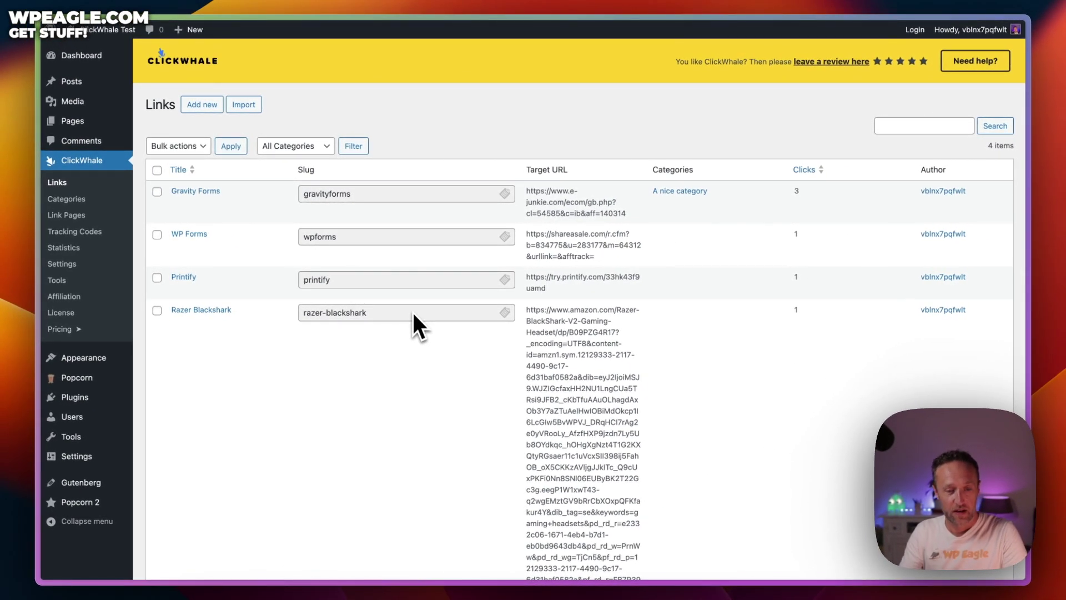
# - Scroll the Links list to review all four links with their target URLs and click counts
pyautogui.scroll(-5, 665, 195)
pyautogui.scroll(5, 666, 193)
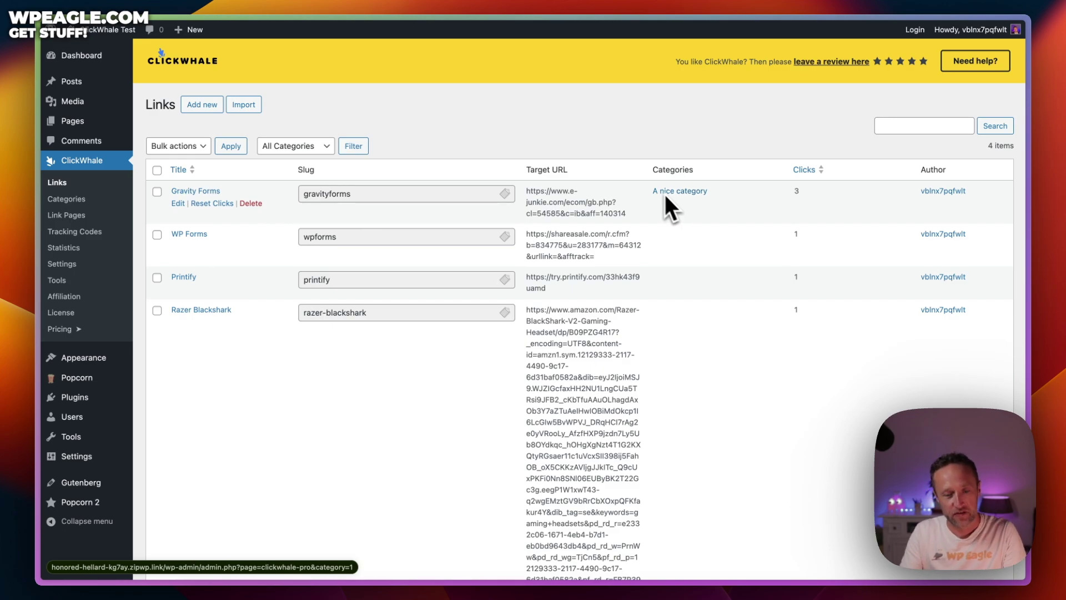
# - Open ClickWhale's Categories page, showing 'A nice category' with 1 link
pyautogui.click(95, 204)
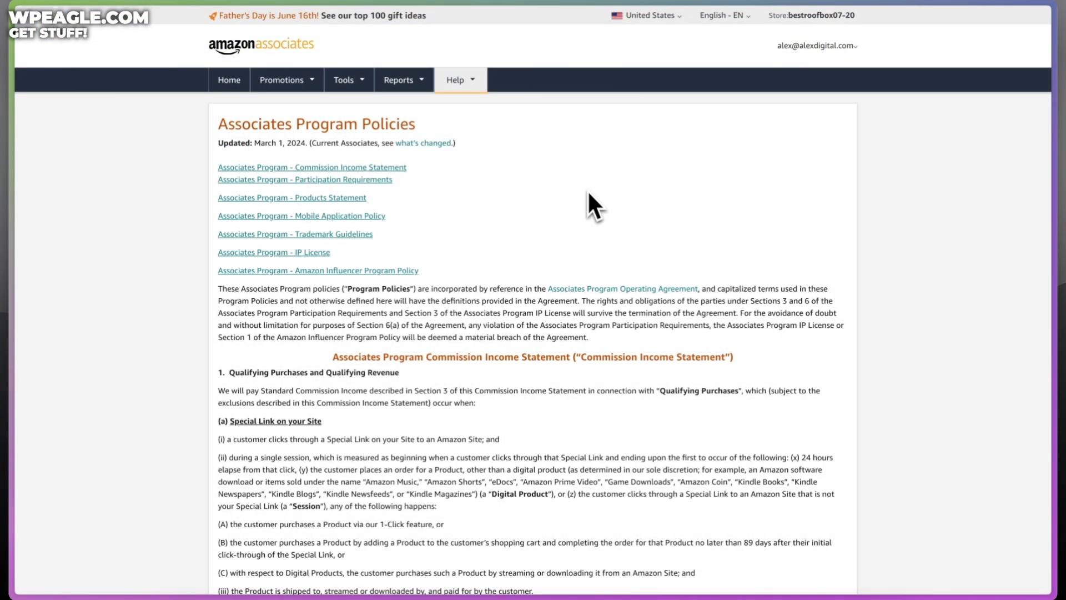
pyautogui.scroll(-20, 589, 193)
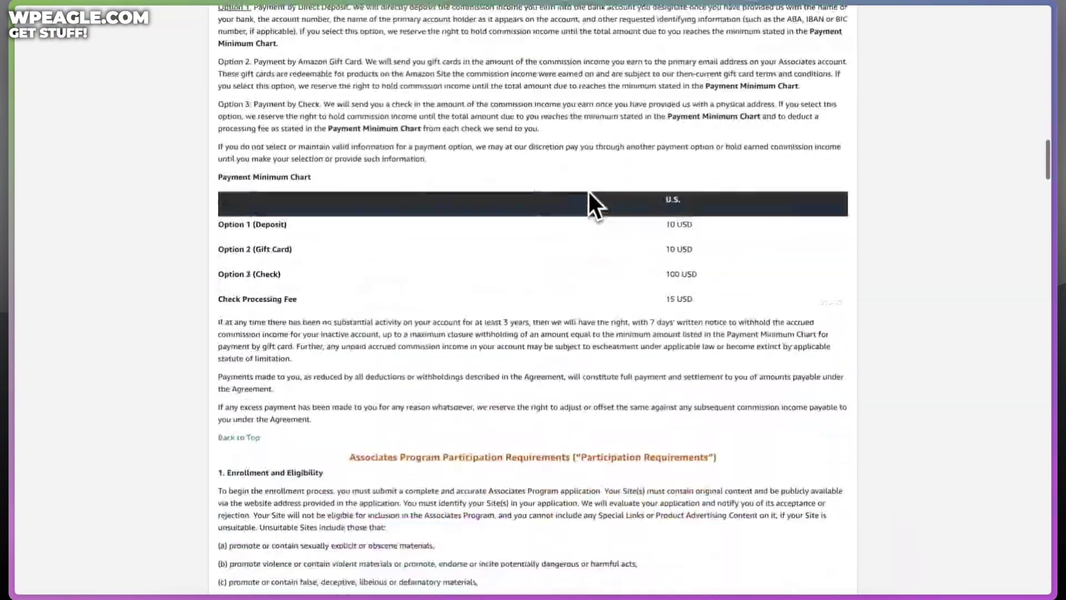
pyautogui.scroll(-20, 593, 206)
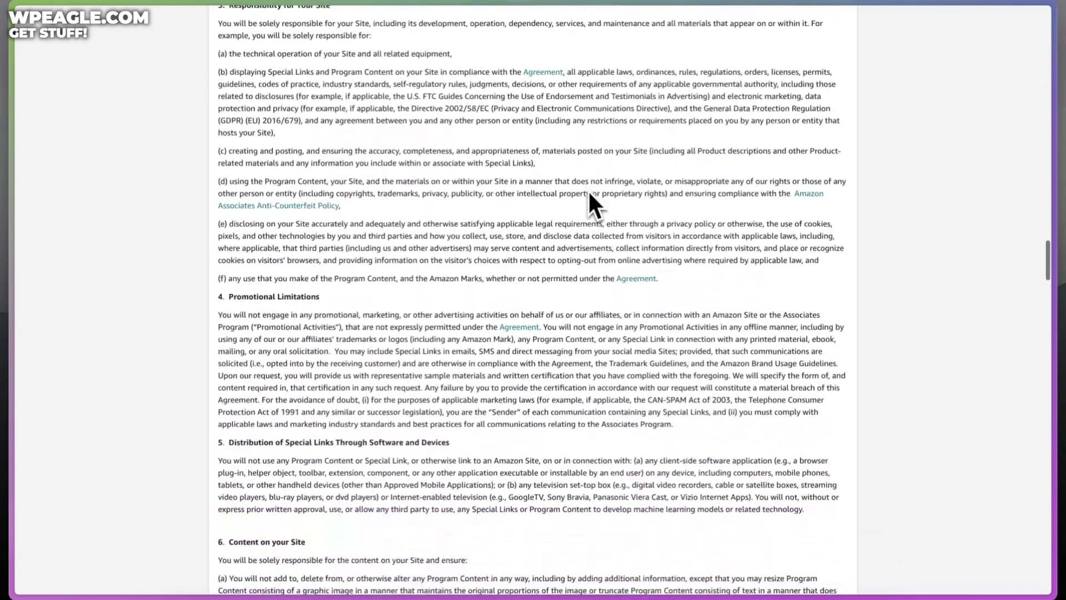
pyautogui.scroll(-20, 590, 196)
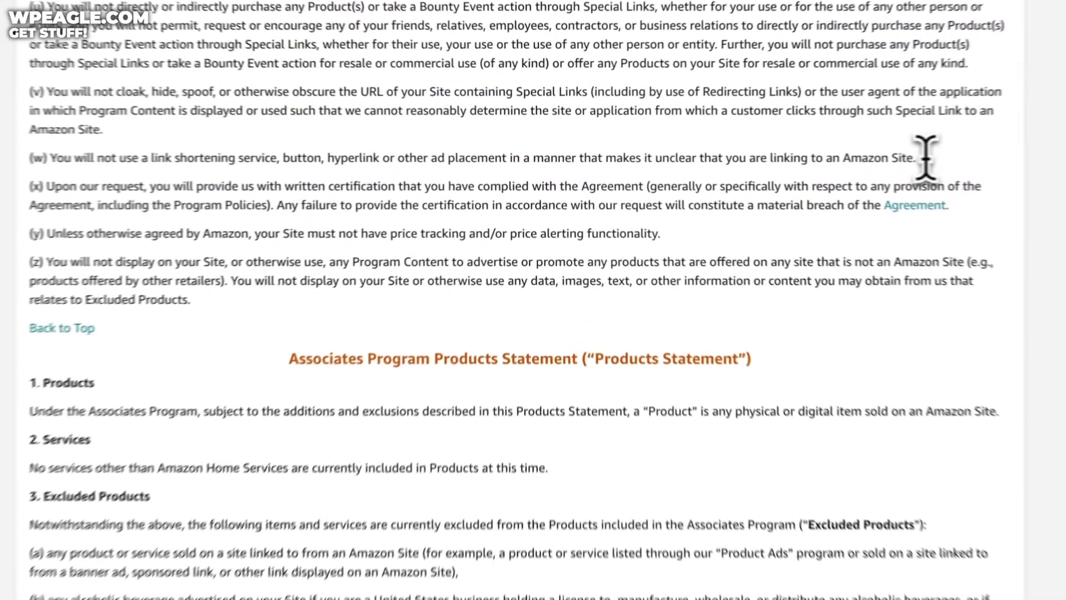
pyautogui.moveTo(926, 158); pyautogui.dragTo(49, 98)
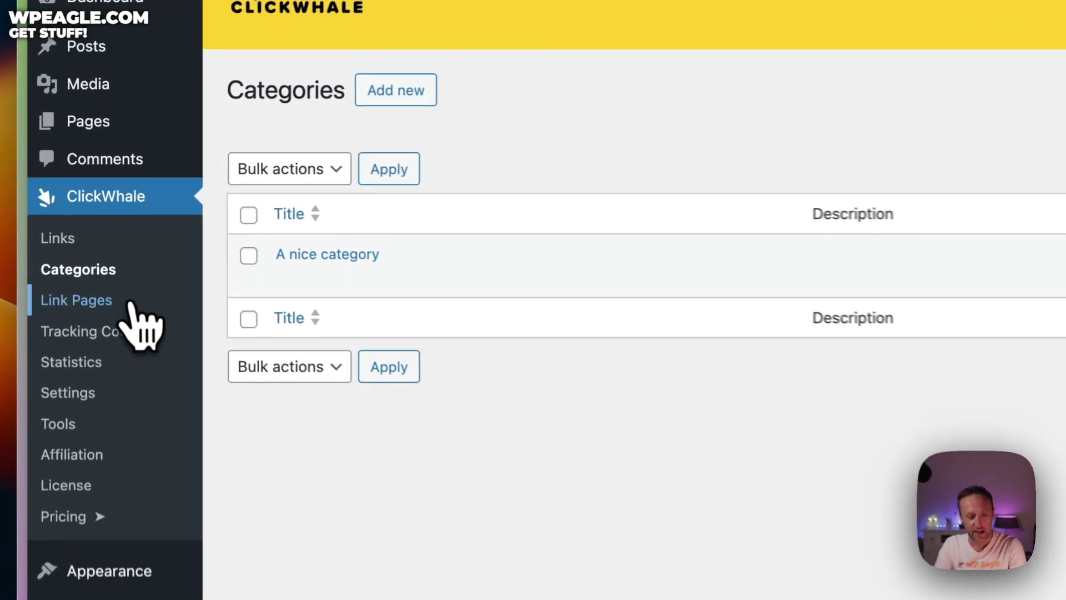
# - Open ClickWhale's Link Pages list showing the WP Eagle Essentials page
pyautogui.click(129, 305)
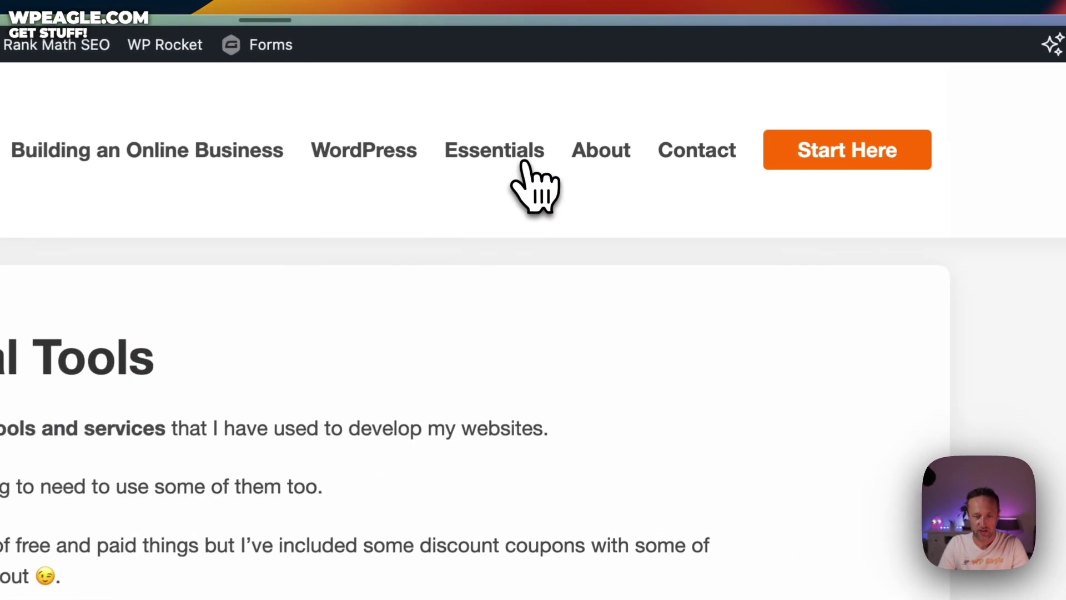
# - Scroll through the WP Eagle Essential Tools page of recommended tools and discount codes
pyautogui.scroll(-10, 595, 197)
pyautogui.scroll(15, 644, 158)
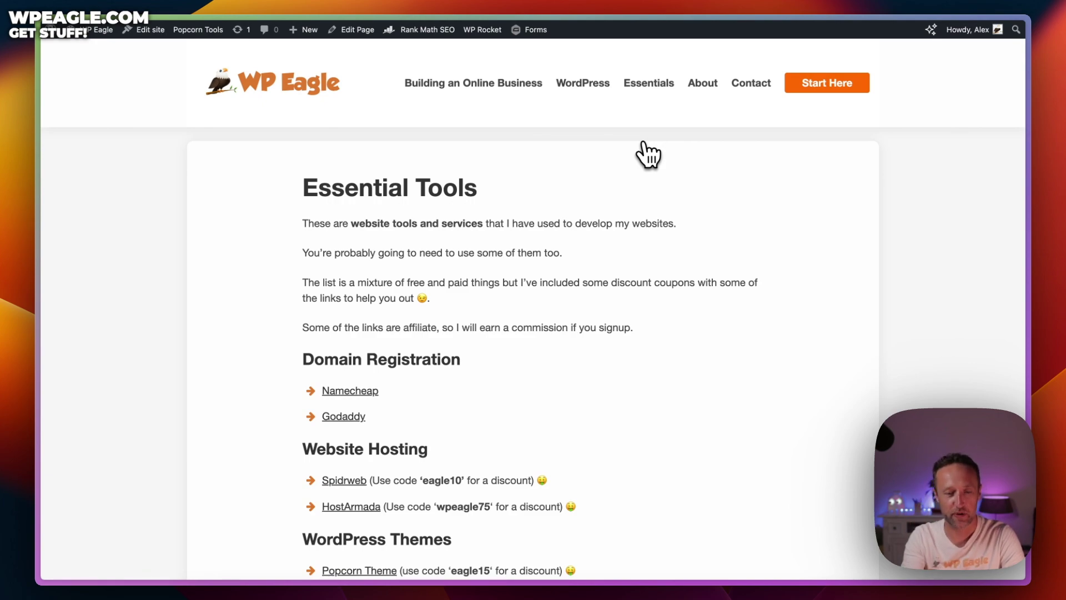
# - Return to the ClickWhale Link Pages list and briefly select the essentials slug
pyautogui.moveTo(47, 195)
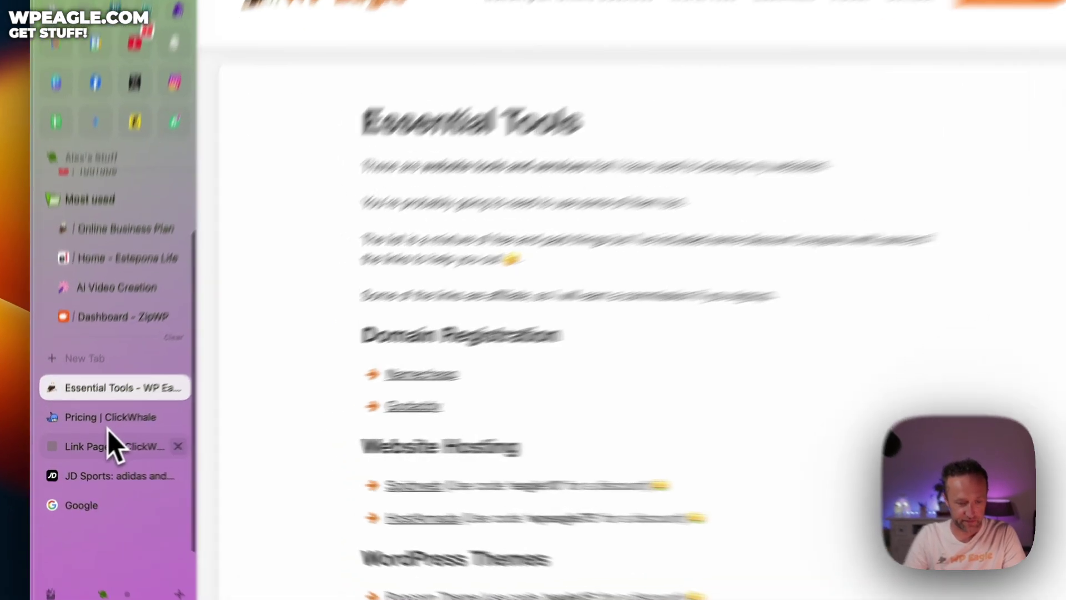
pyautogui.click(109, 436)
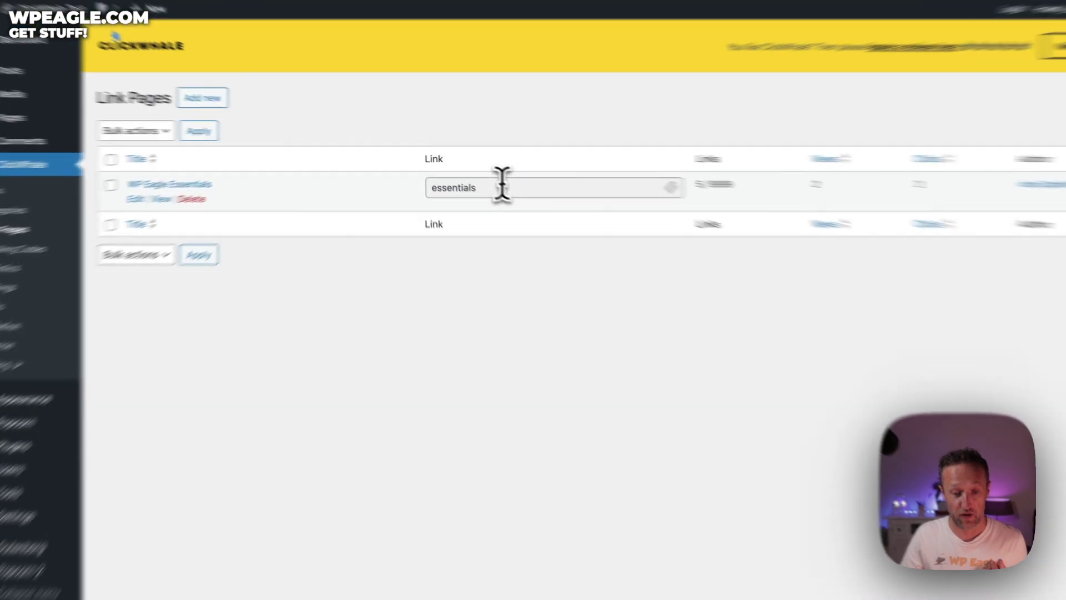
pyautogui.moveTo(487, 180); pyautogui.dragTo(424, 179)
pyautogui.click(489, 294)
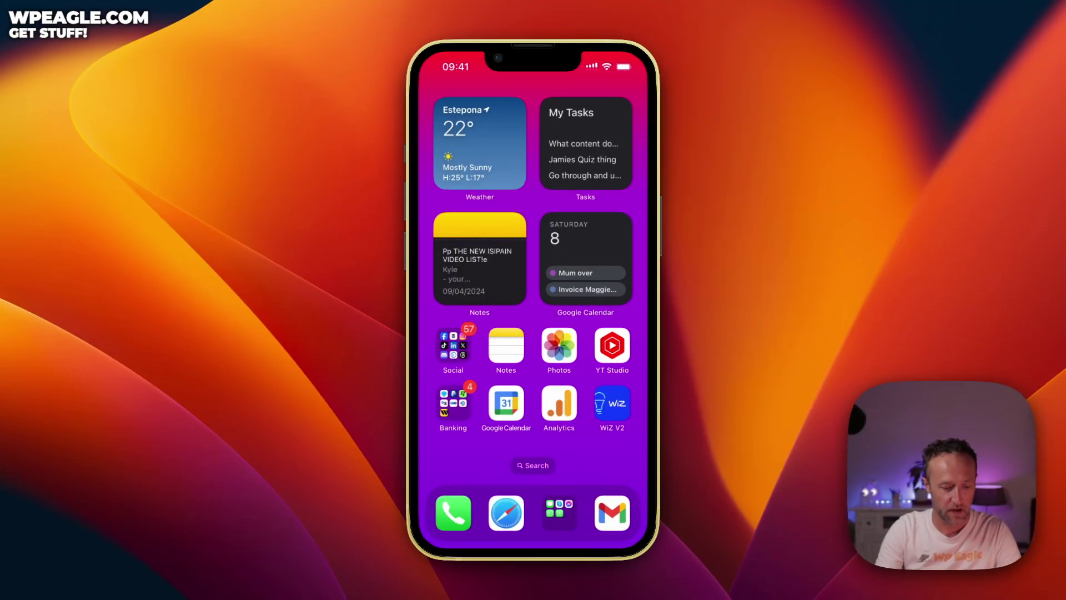
# - Open the WP Eagle Essentials link page in Safari on the iPhone and follow its Printify link
pyautogui.click(506, 513)
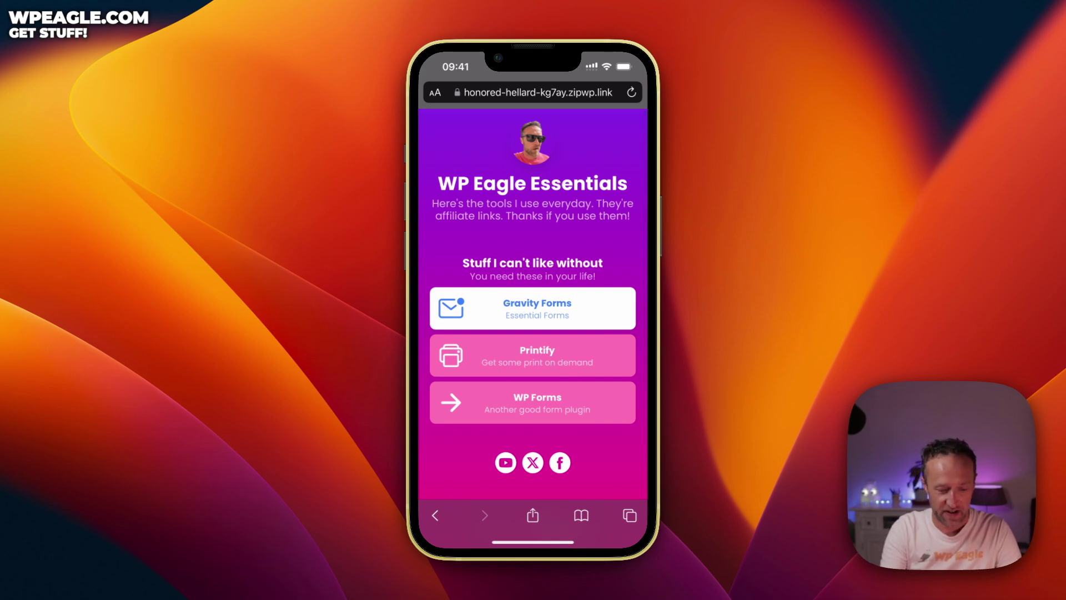
pyautogui.scroll(-3, 542, 455)
pyautogui.scroll(3, 542, 455)
pyautogui.scroll(-3, 542, 455)
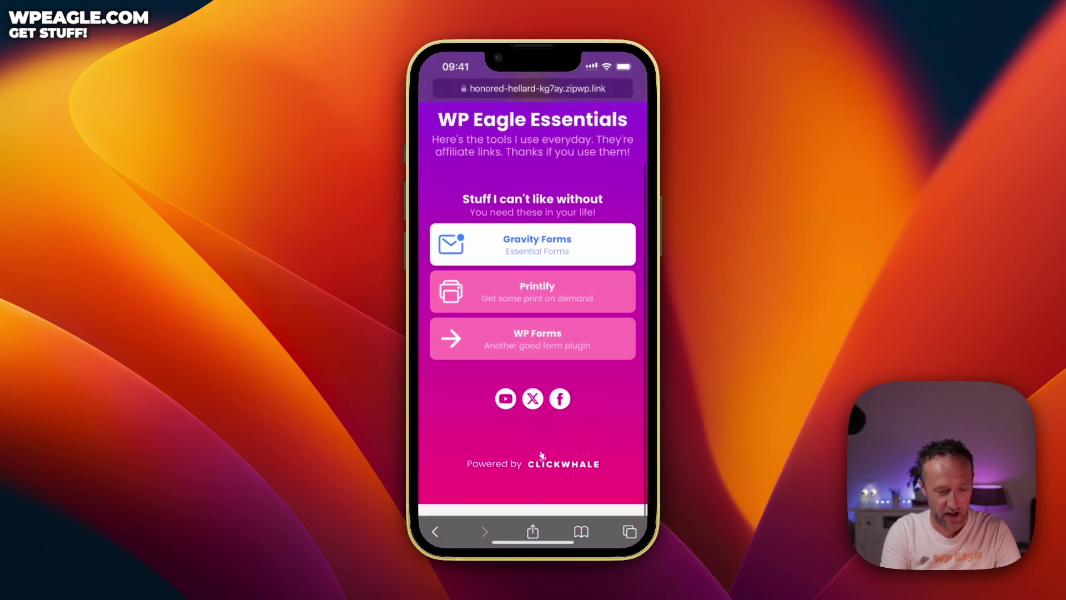
pyautogui.moveTo(542, 455); pyautogui.dragTo(542, 494)
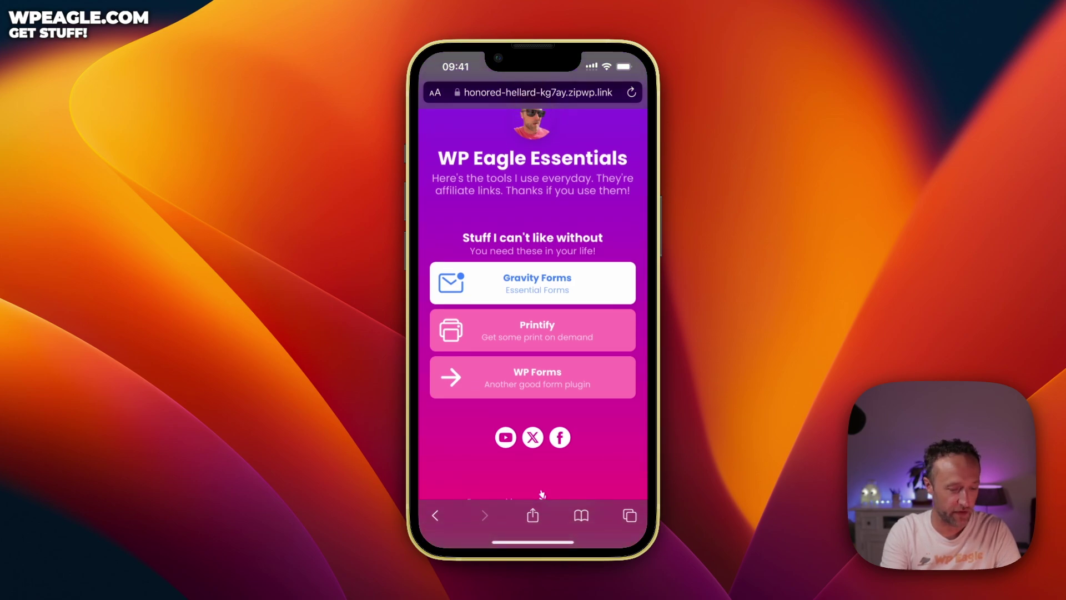
pyautogui.click(536, 494)
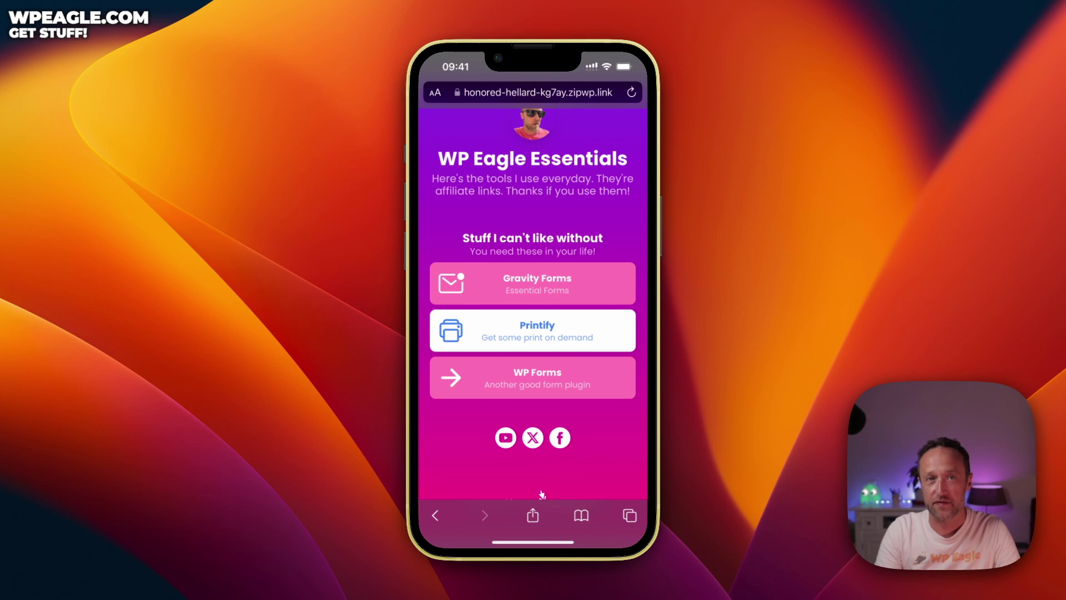
pyautogui.scroll(2, 542, 494)
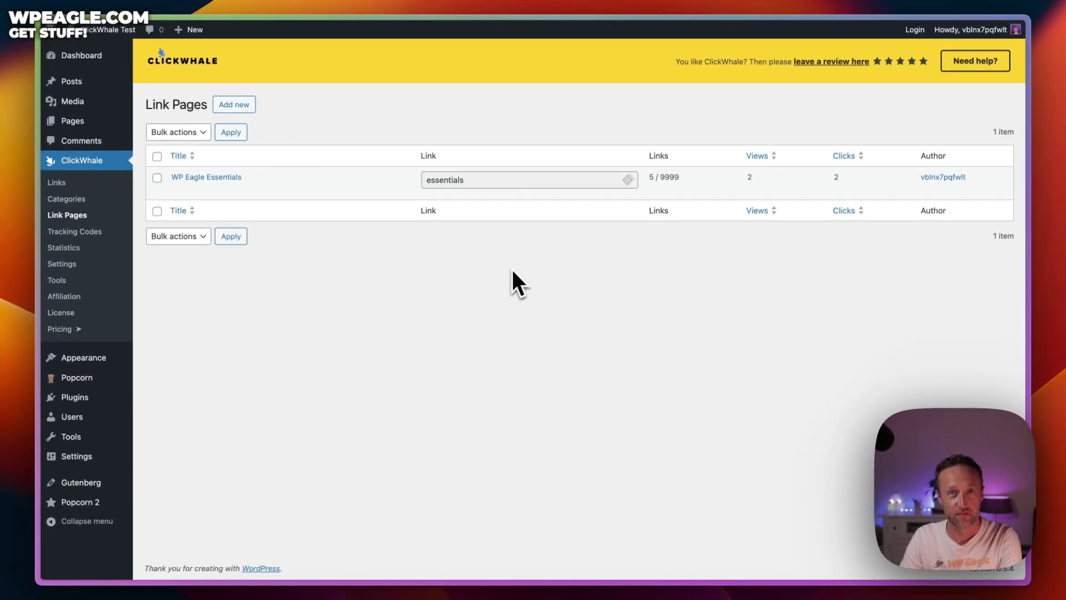
# - Open WP Eagle Essentials for editing and check its title and 'essentials' slug in Settings
pyautogui.moveTo(201, 191)
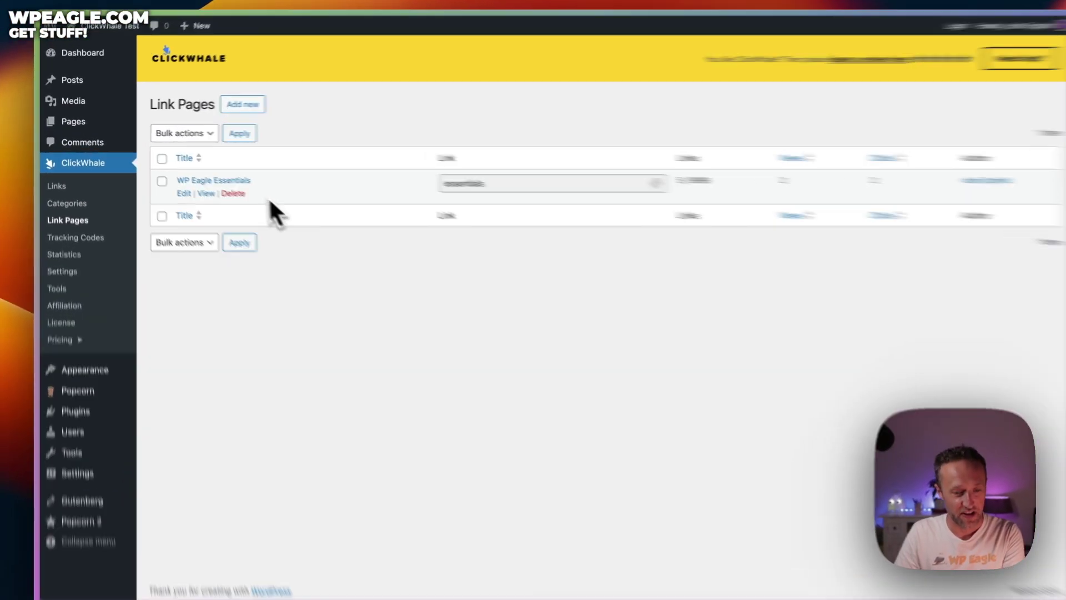
pyautogui.click(327, 263)
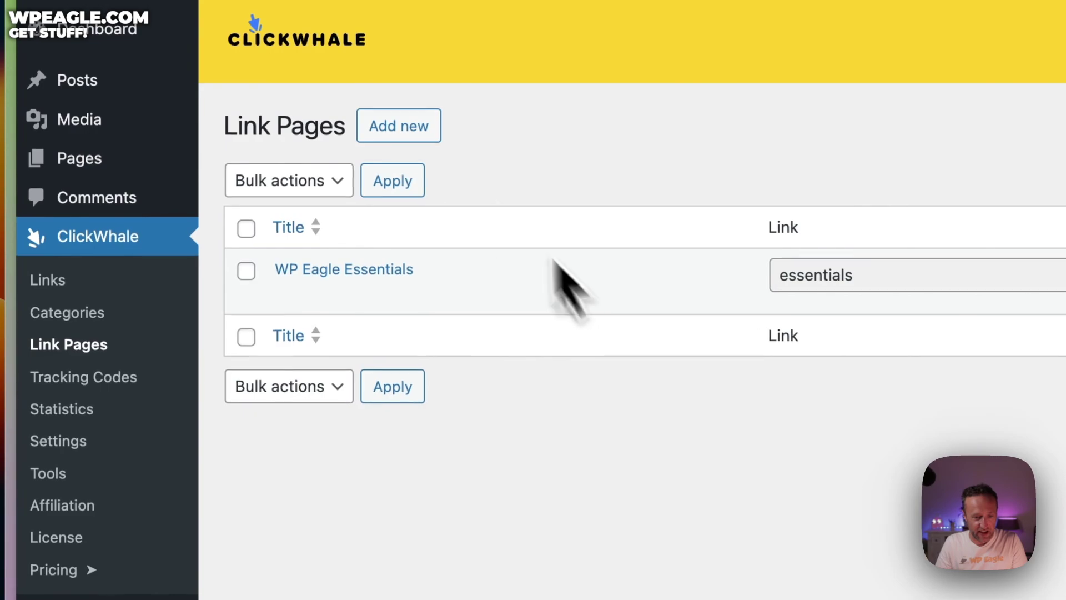
pyautogui.click(289, 295)
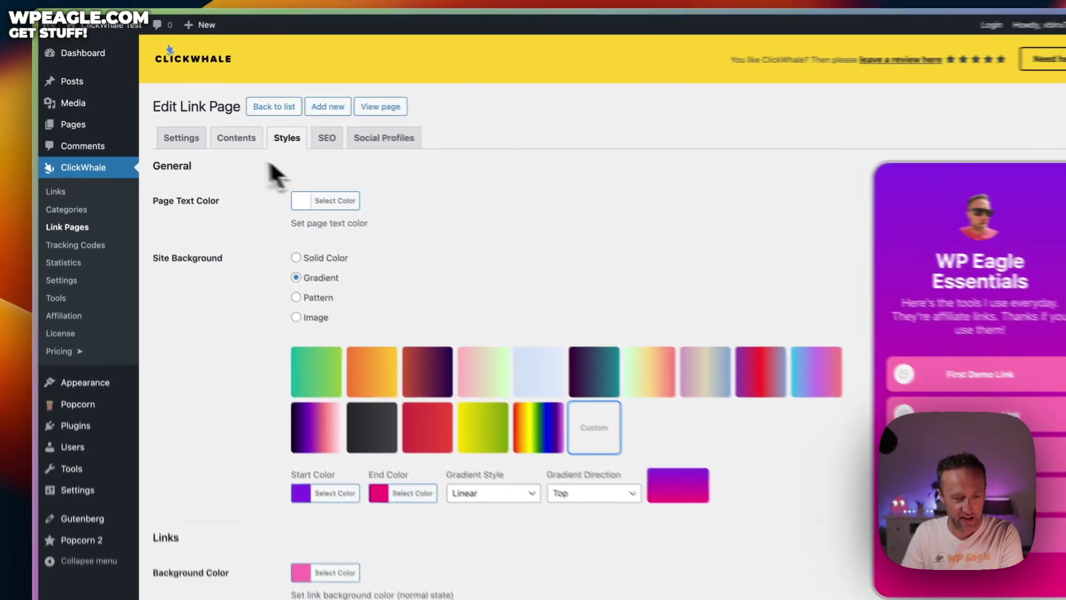
pyautogui.click(172, 134)
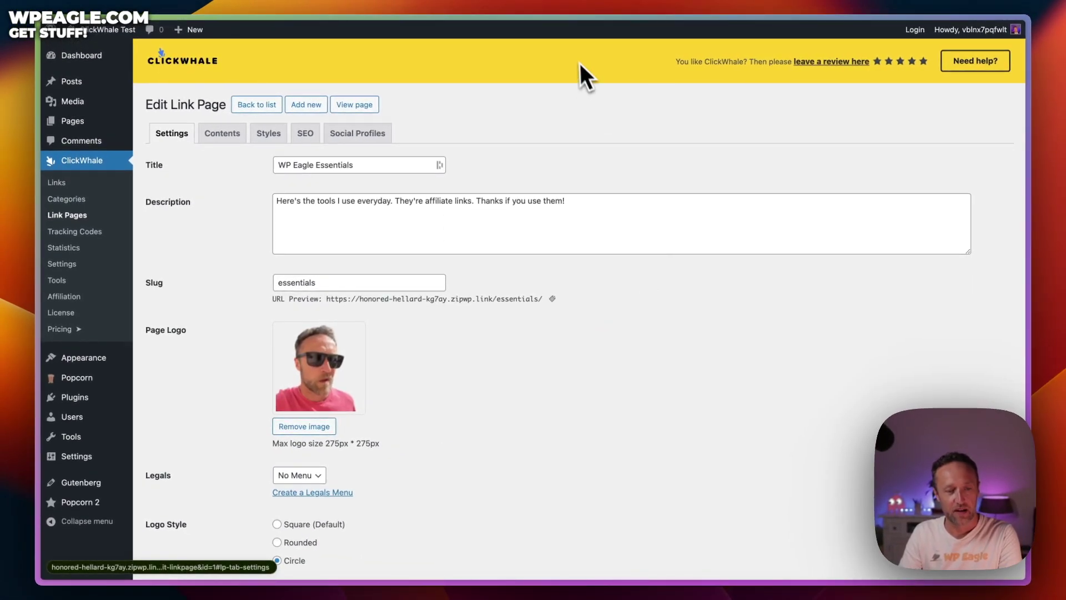
pyautogui.click(376, 164)
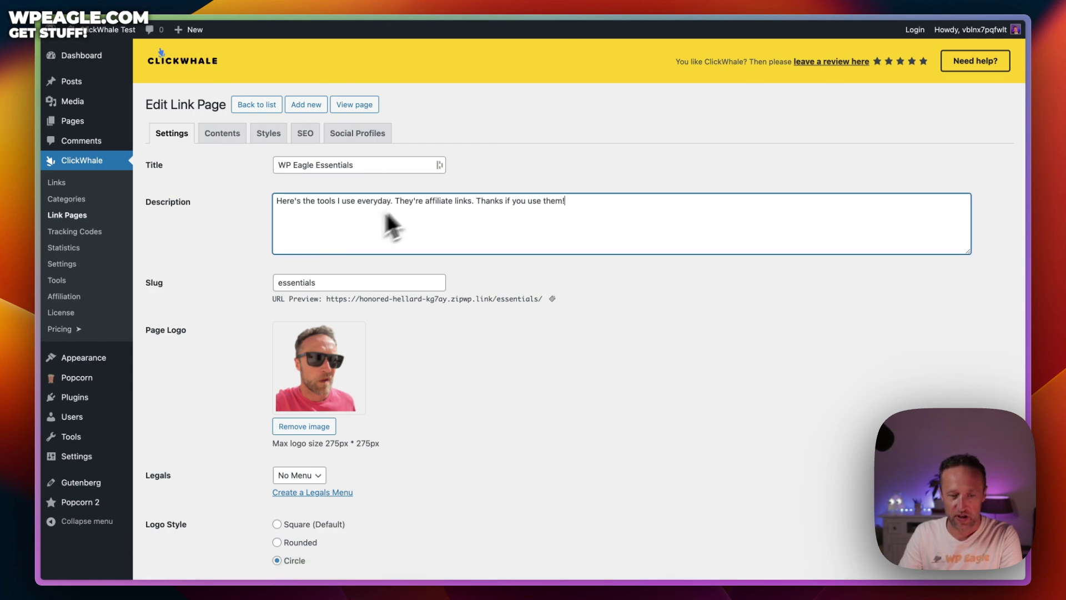
pyautogui.scroll(-3, 399, 222)
pyautogui.click(362, 211)
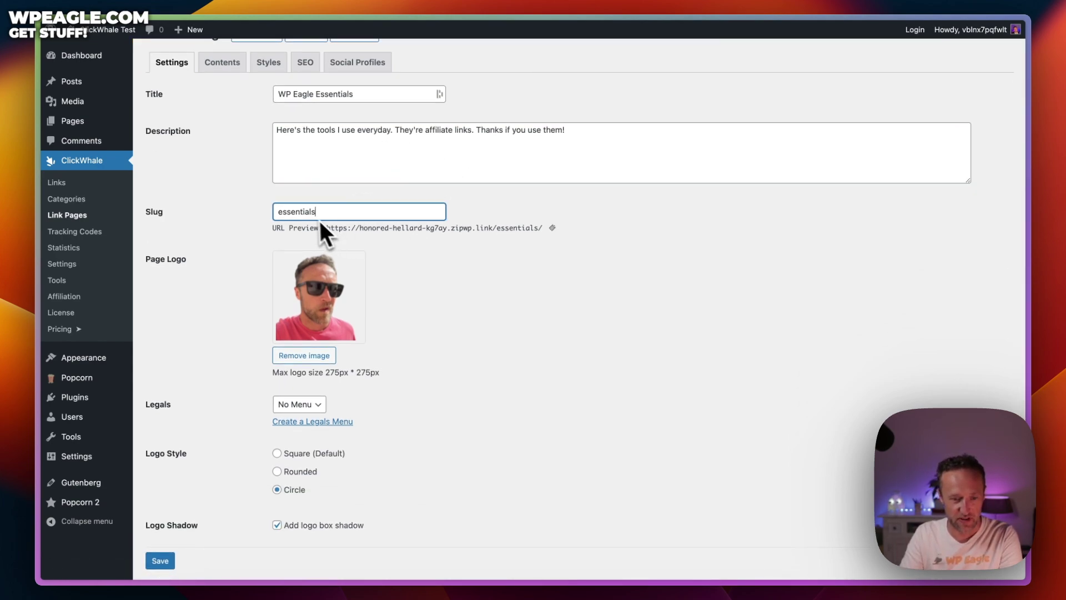
pyautogui.scroll(-2, 627, 206)
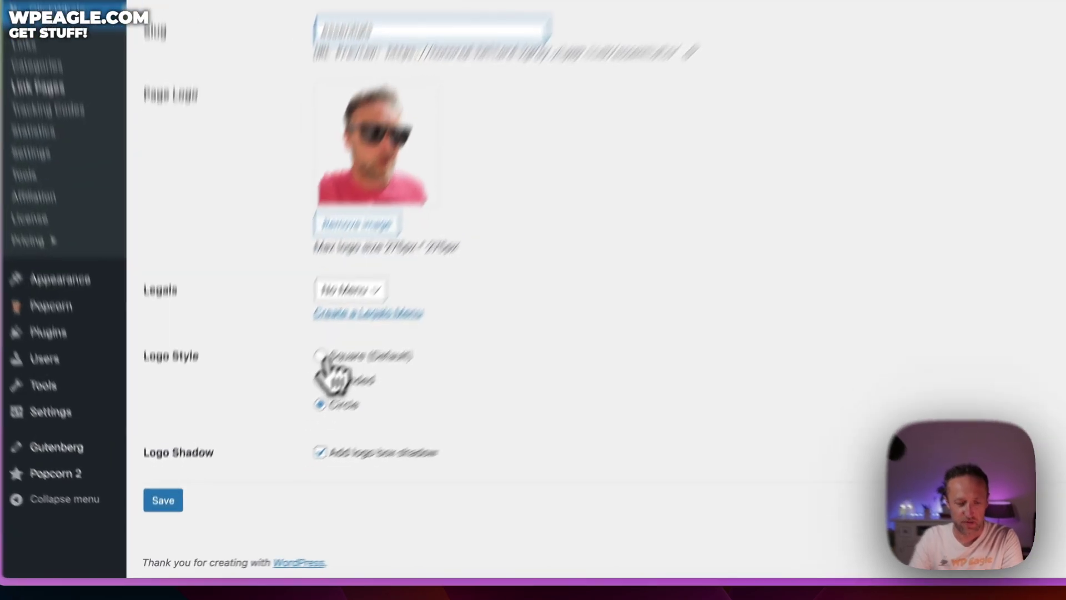
# - Try the square and rounded logo styles, leaving Circle selected with logo shadow enabled
pyautogui.click(278, 415)
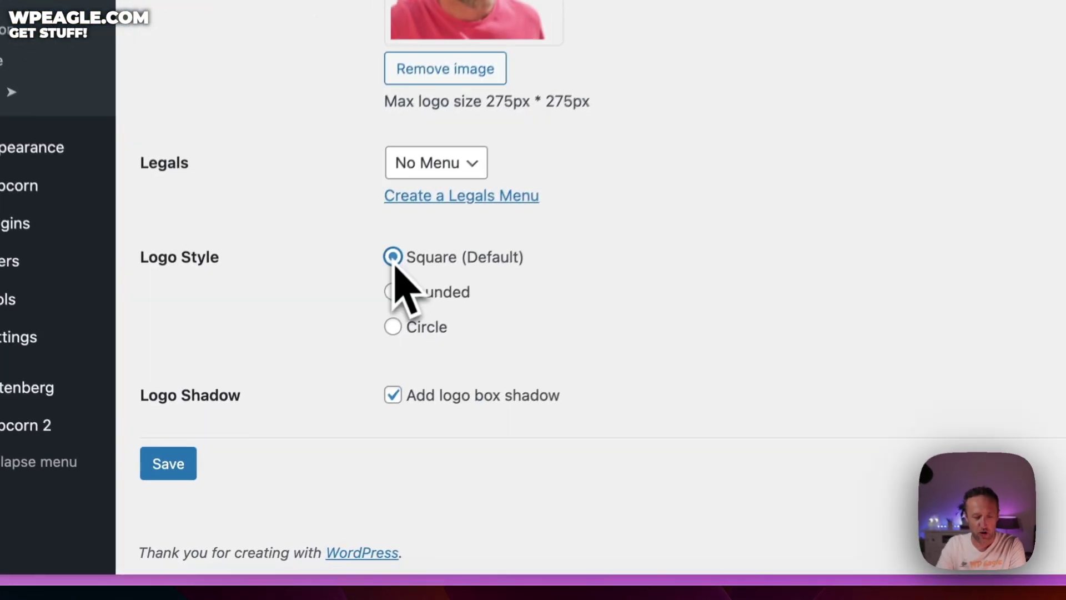
pyautogui.click(395, 290)
pyautogui.click(396, 326)
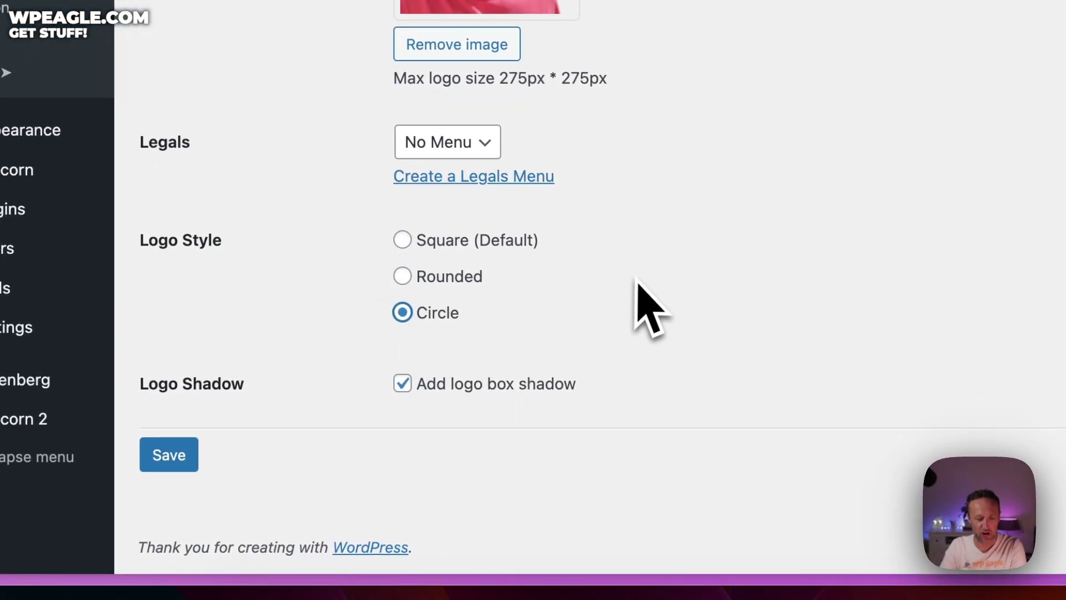
pyautogui.scroll(1, 638, 283)
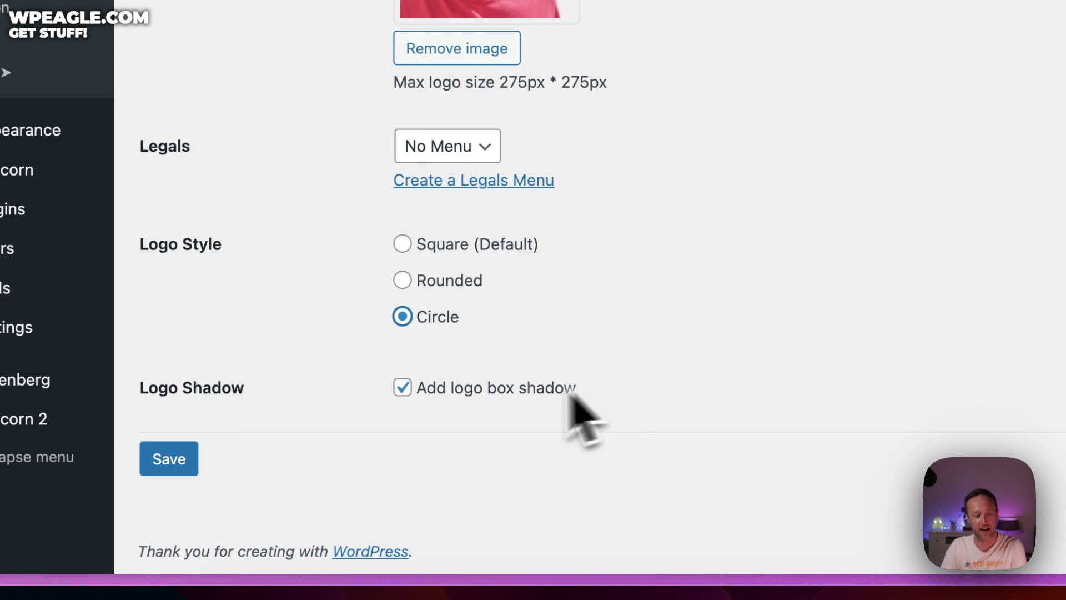
pyautogui.click(404, 391)
pyautogui.click(405, 390)
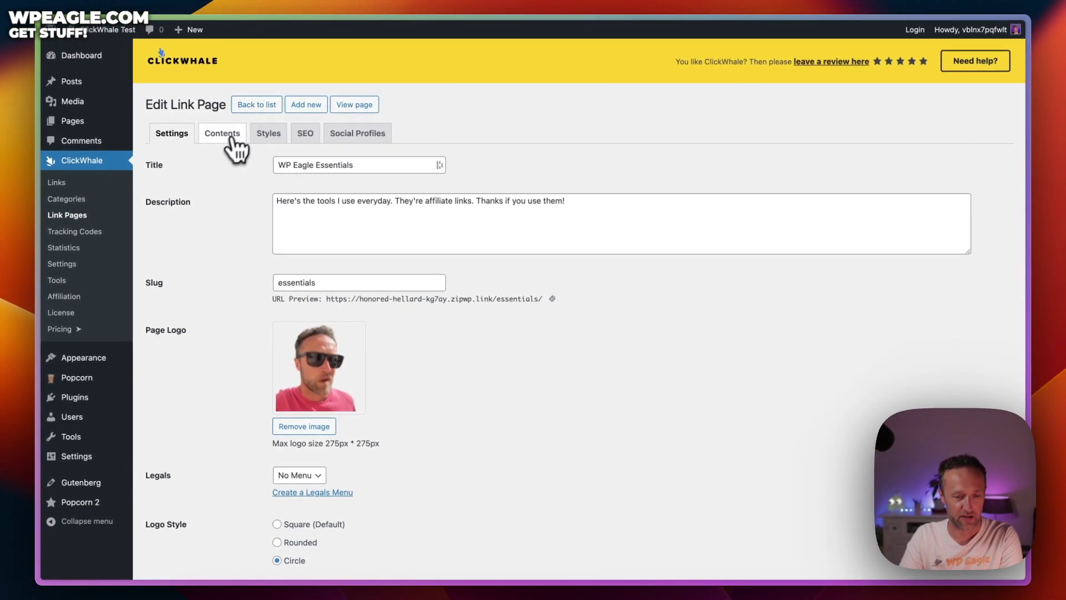
# - Add a ClickWhale Link block pointing to WP Forms to the link page contents
pyautogui.click(225, 142)
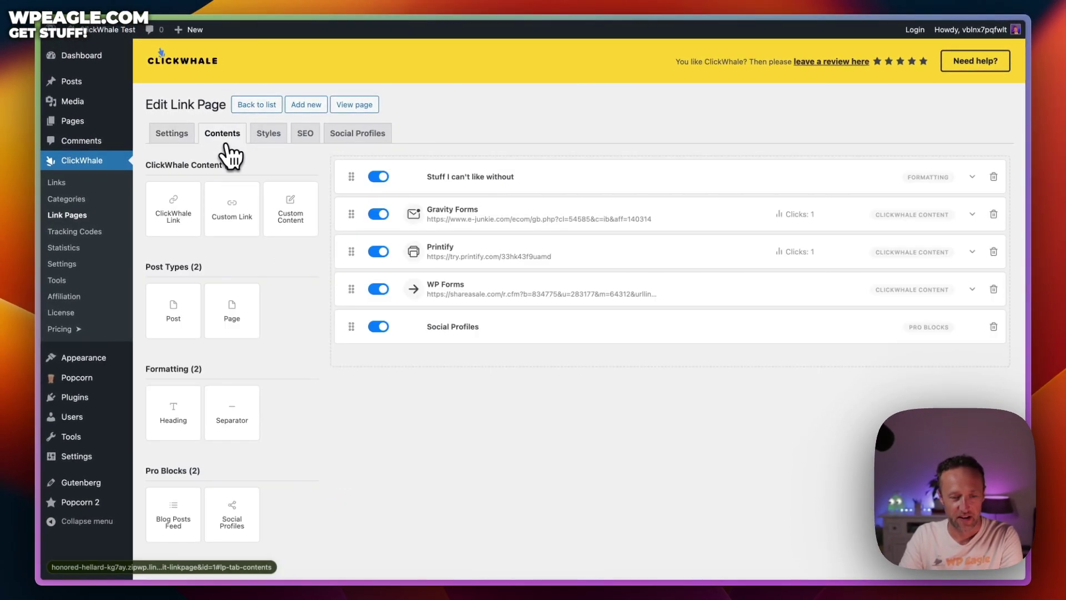
pyautogui.scroll(-1, 477, 158)
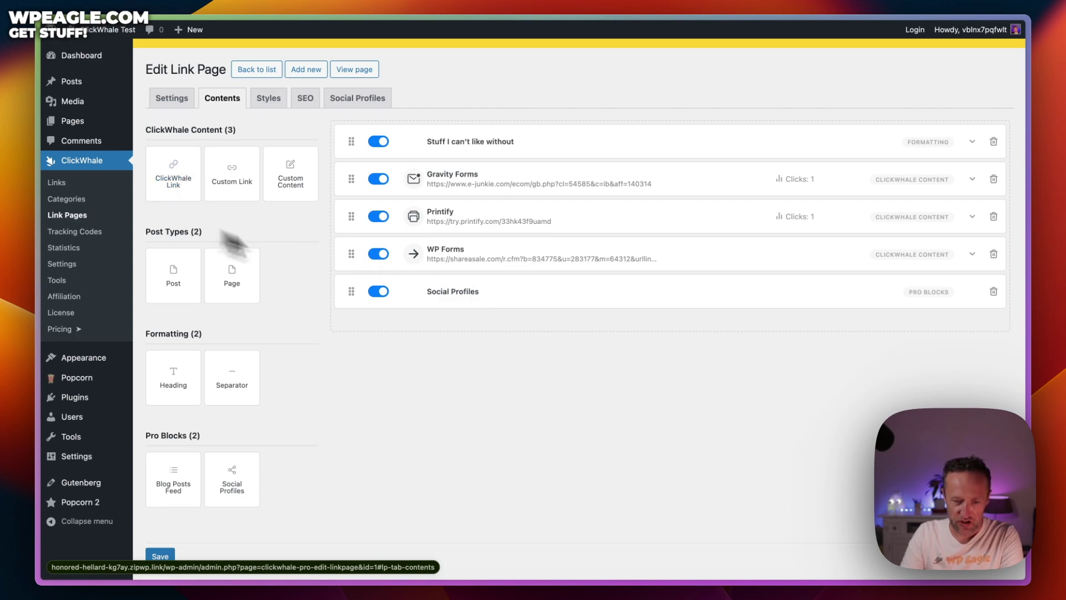
pyautogui.moveTo(173, 169); pyautogui.dragTo(204, 206)
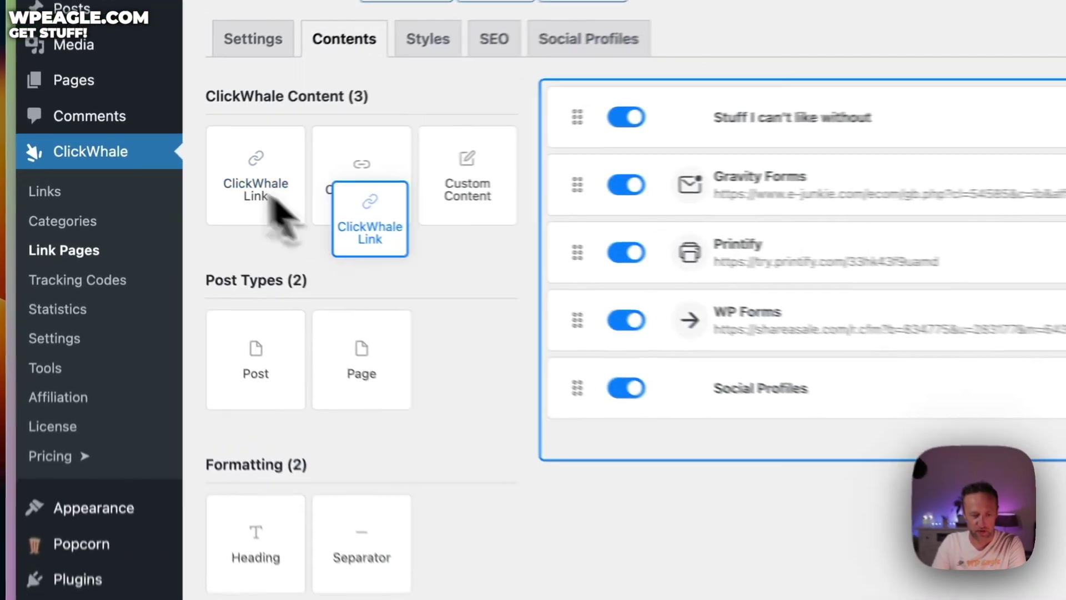
pyautogui.moveTo(371, 239); pyautogui.dragTo(875, 395)
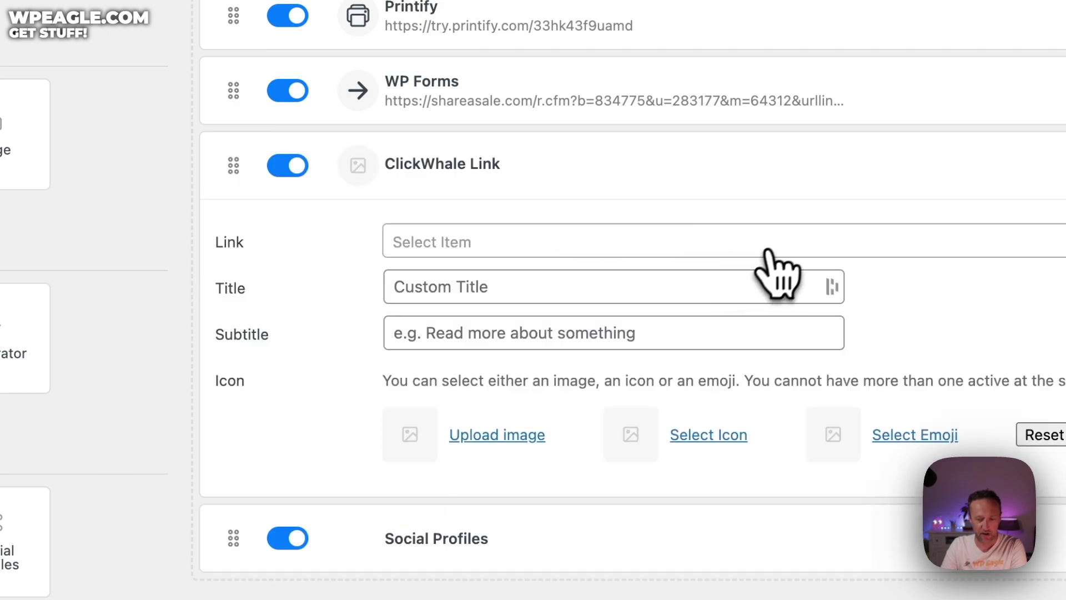
pyautogui.click(767, 244)
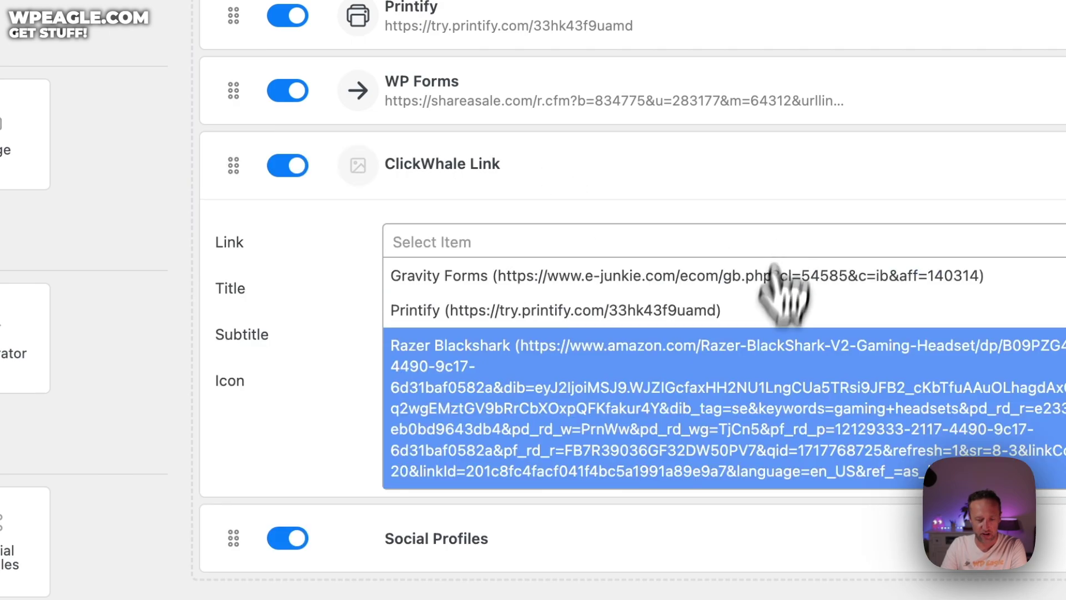
pyautogui.scroll(-1, 722, 314)
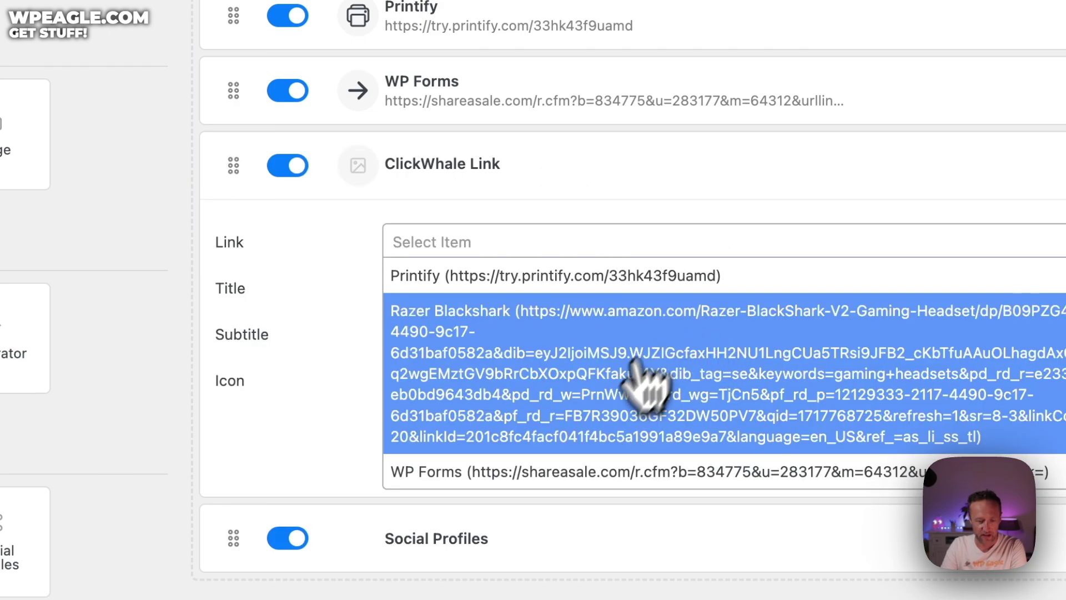
pyautogui.click(631, 472)
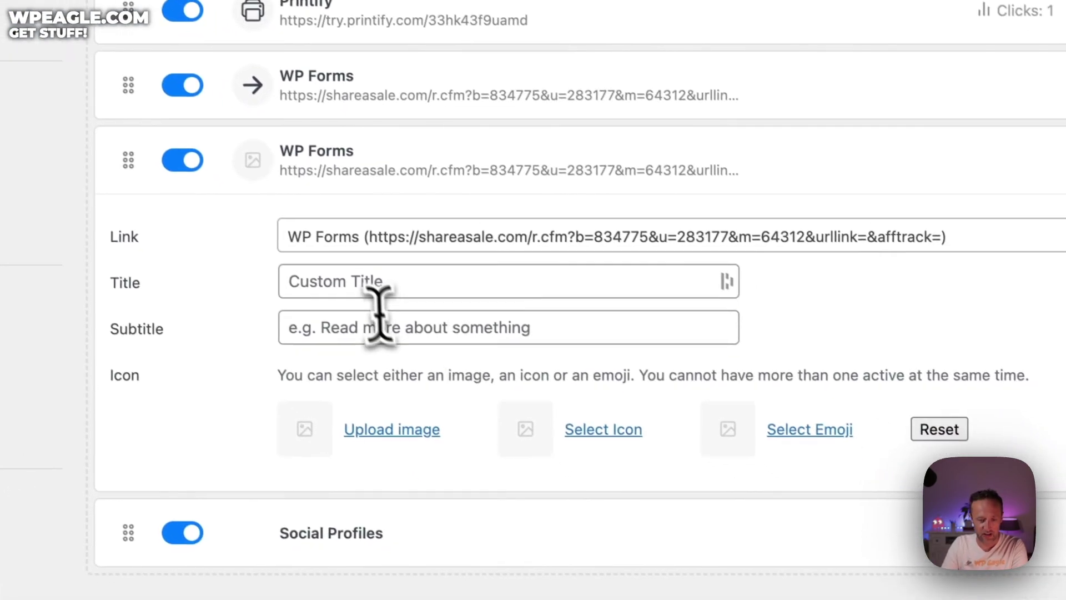
pyautogui.click(884, 599)
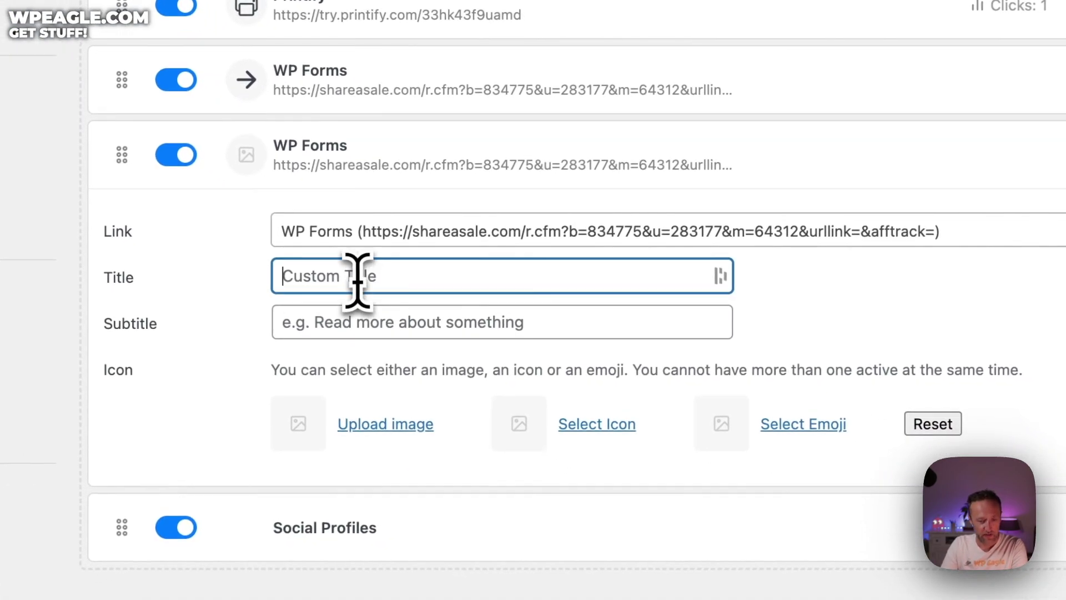
pyautogui.click(385, 317)
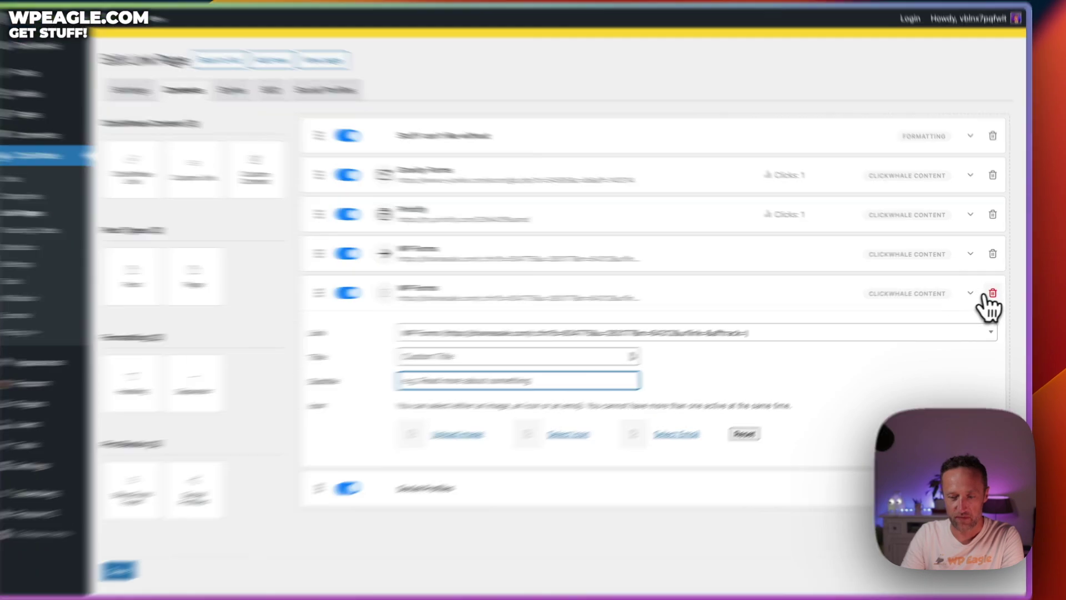
# - Delete the duplicate WP Forms block and move WP Forms above Printify
pyautogui.click(994, 291)
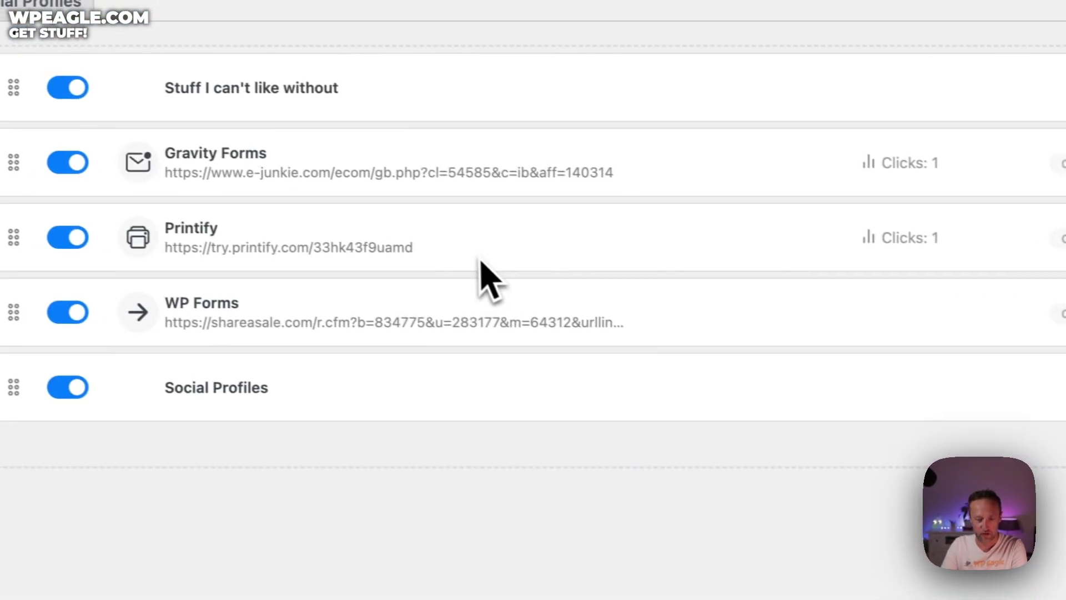
pyautogui.moveTo(22, 312); pyautogui.dragTo(31, 230)
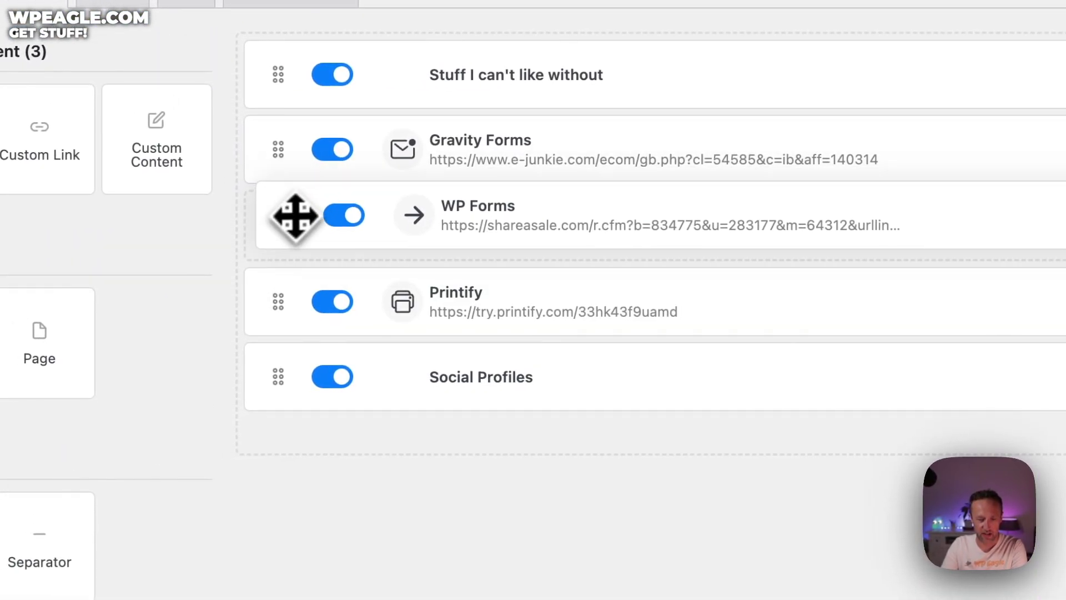
pyautogui.moveTo(294, 217); pyautogui.dragTo(297, 219)
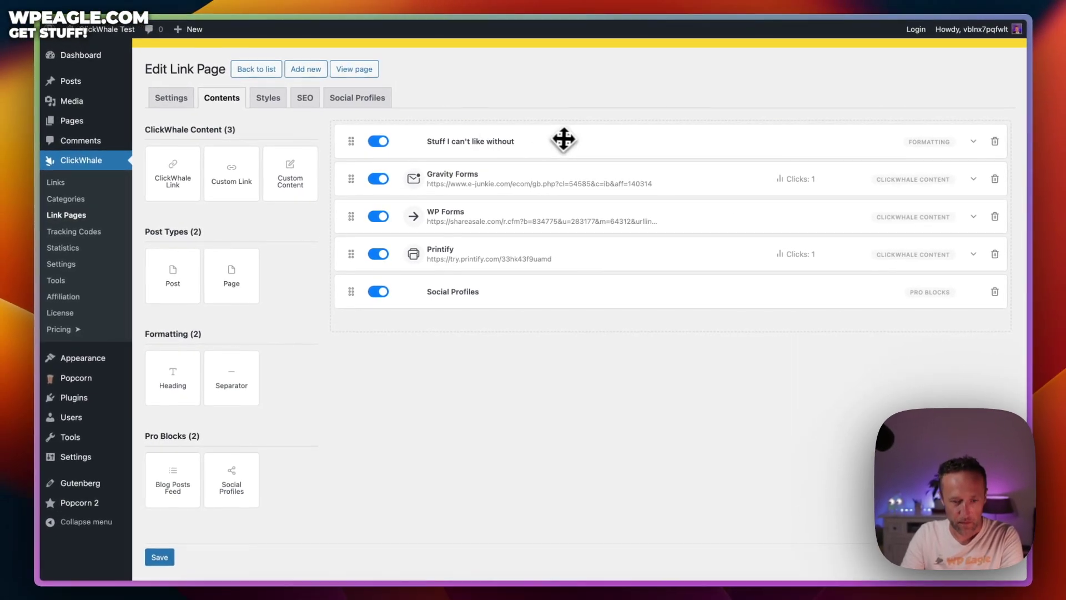
# - Try heading and social profiles blocks, remove the empty heading, and show the Social Profiles links
pyautogui.click(974, 143)
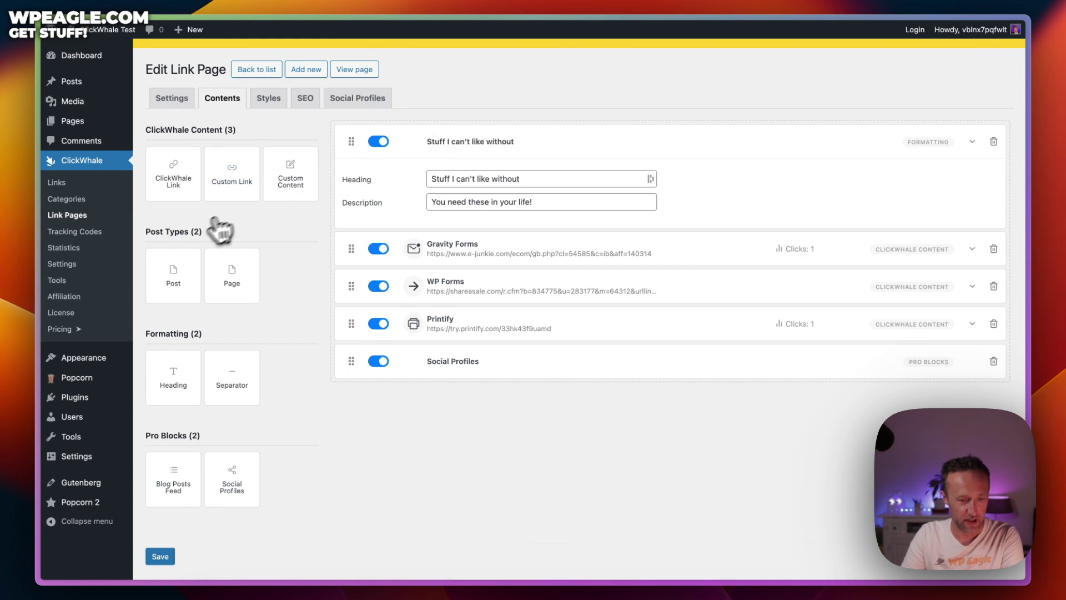
pyautogui.moveTo(175, 386); pyautogui.dragTo(468, 171)
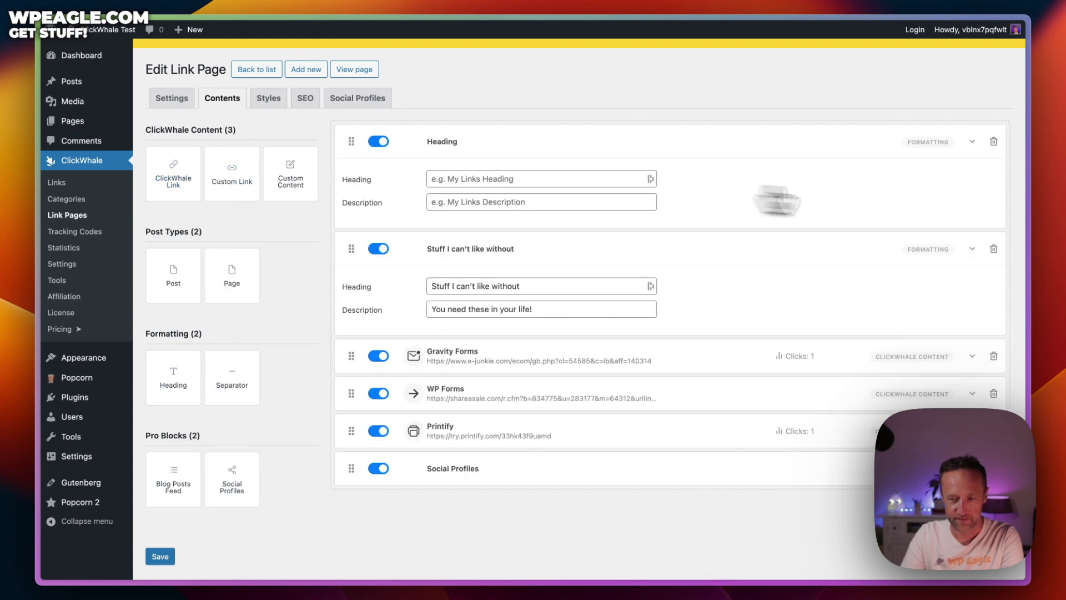
pyautogui.click(994, 143)
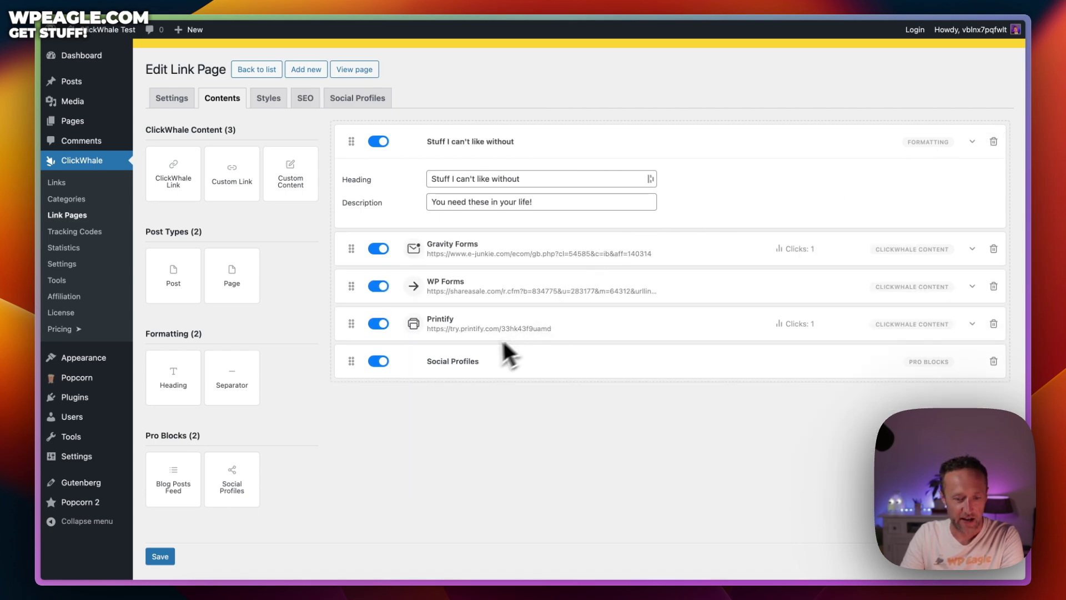
pyautogui.scroll(-1, 680, 374)
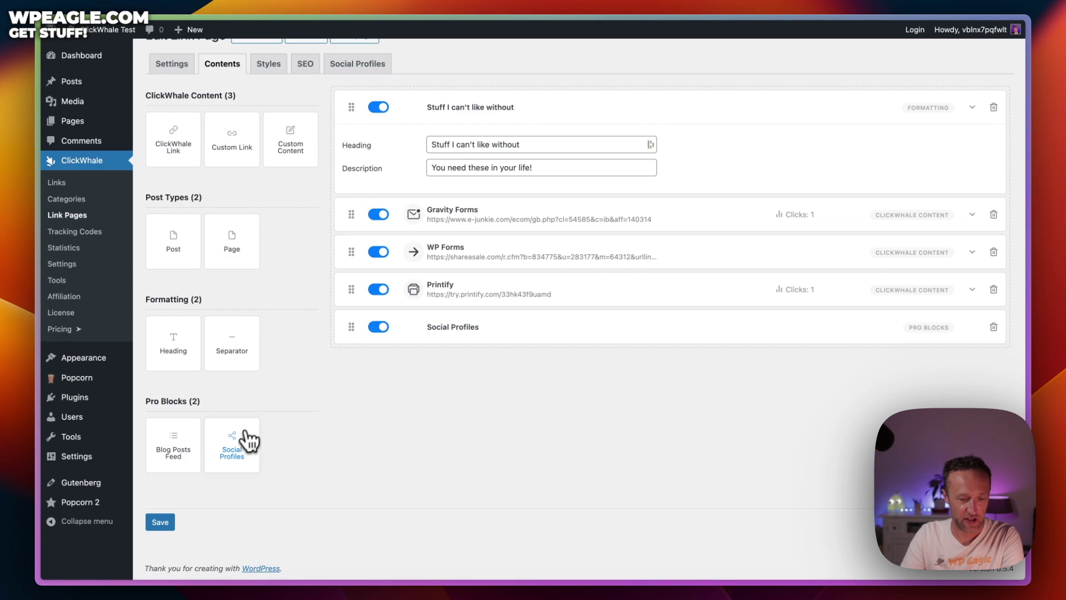
pyautogui.moveTo(245, 438)
pyautogui.mouseDown()
pyautogui.moveTo(465, 327)
pyautogui.moveTo(241, 459)
pyautogui.mouseUp()
pyautogui.scroll(1, 333, 453)
pyautogui.click(368, 101)
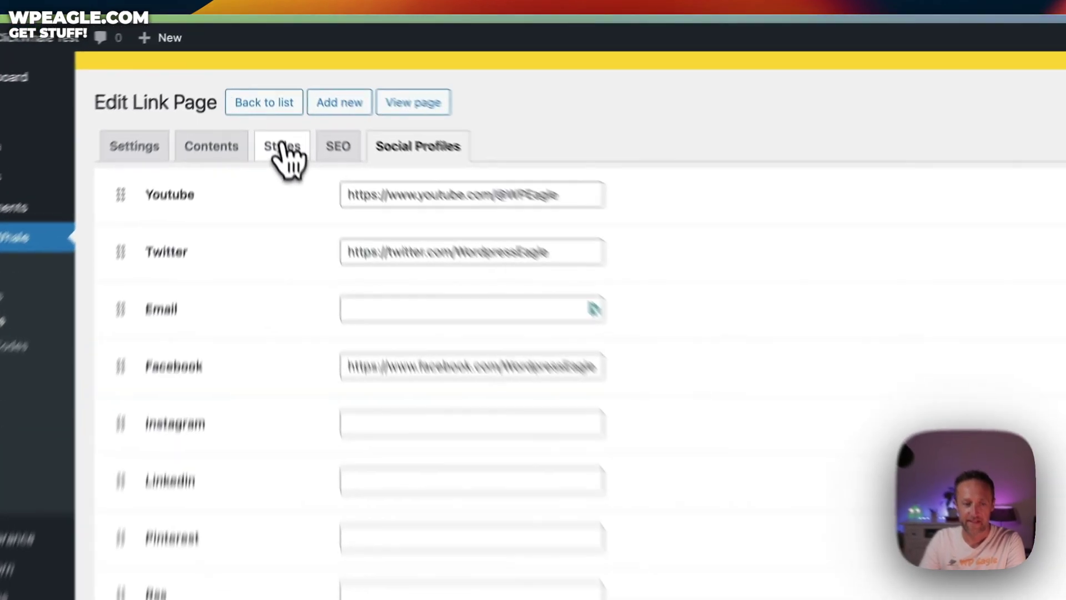
# - Review the Styles tab's General and Links options, including gradient background and phone preview
pyautogui.click(282, 146)
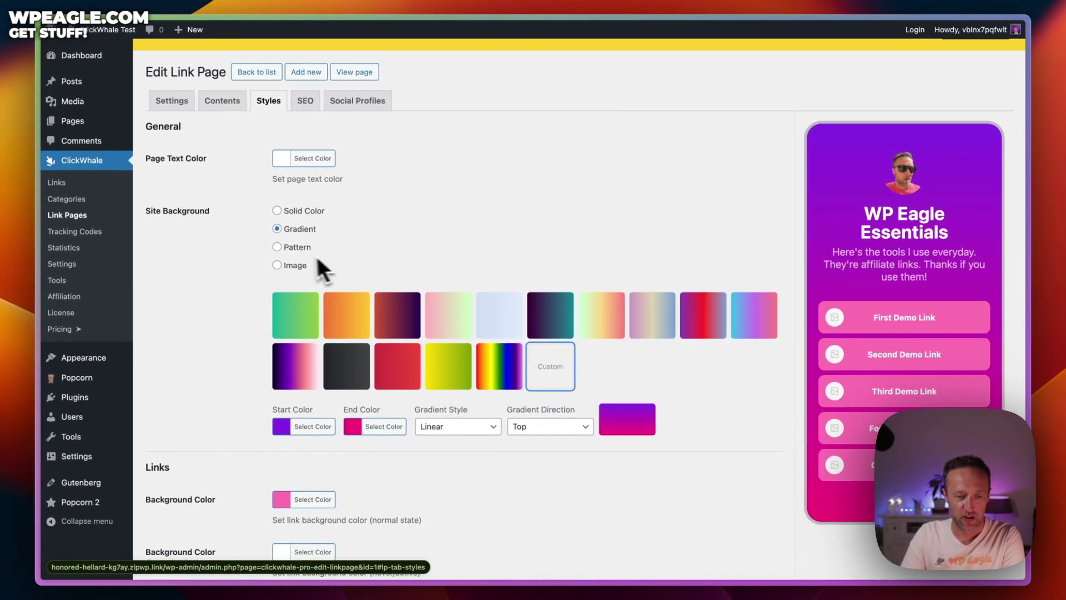
pyautogui.scroll(-3, 461, 191)
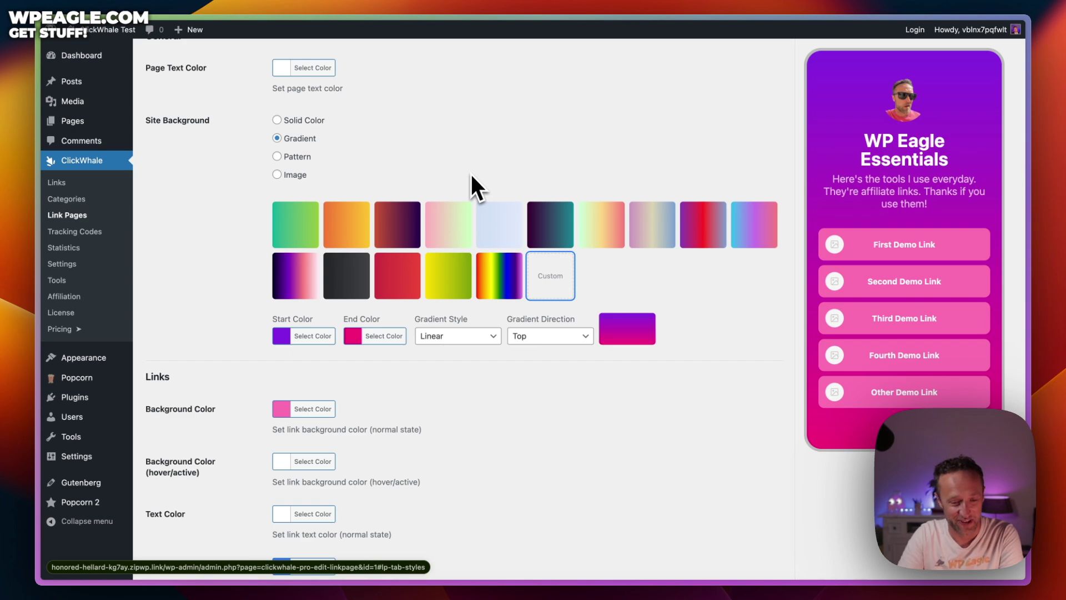
pyautogui.scroll(-3, 471, 175)
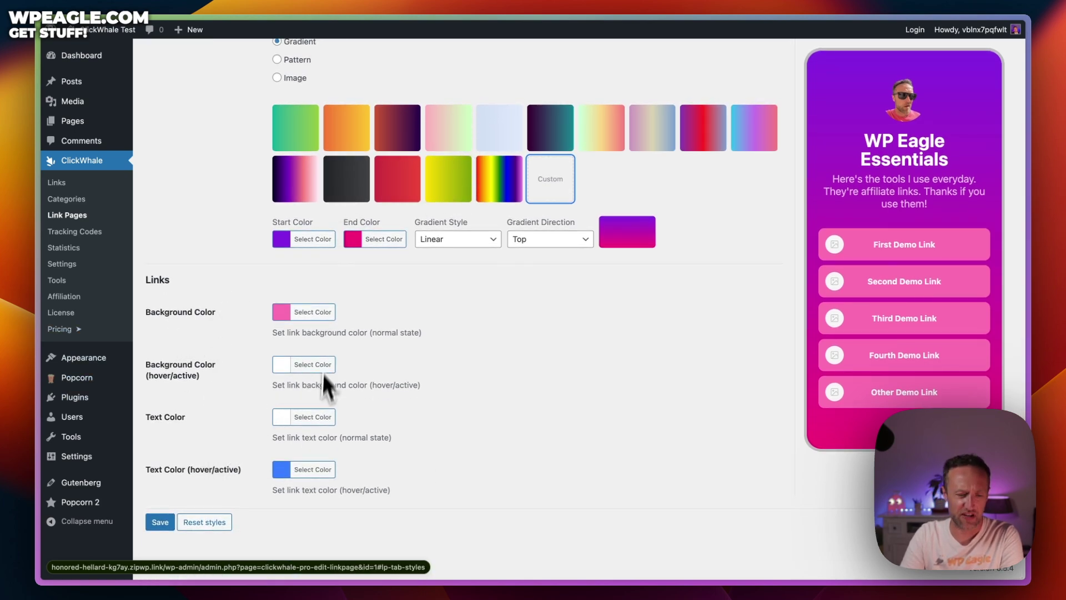
pyautogui.scroll(7, 422, 403)
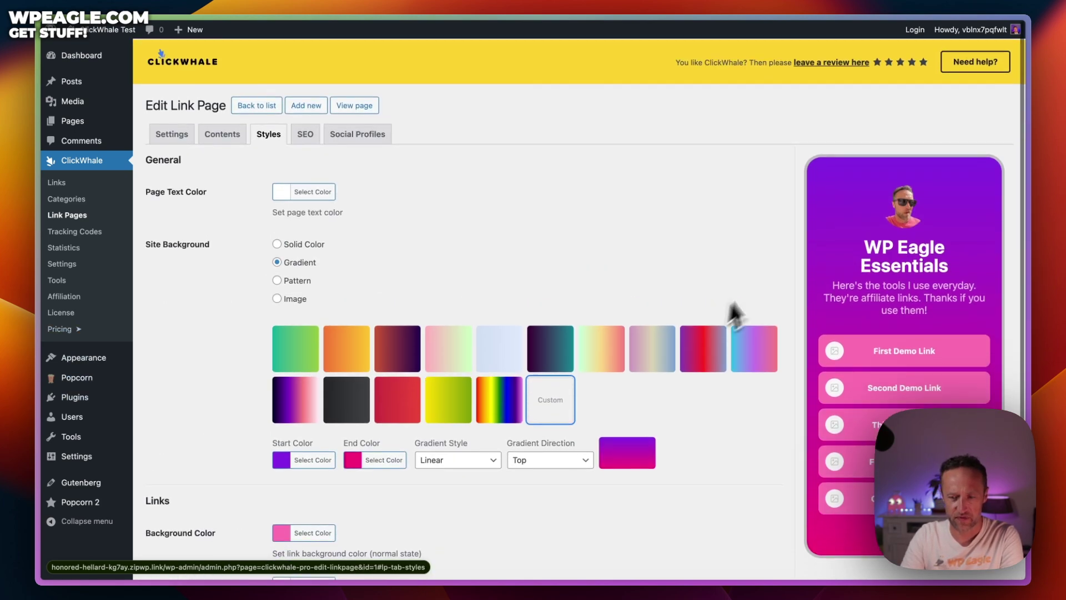
pyautogui.scroll(-1, 744, 277)
pyautogui.scroll(1, 748, 248)
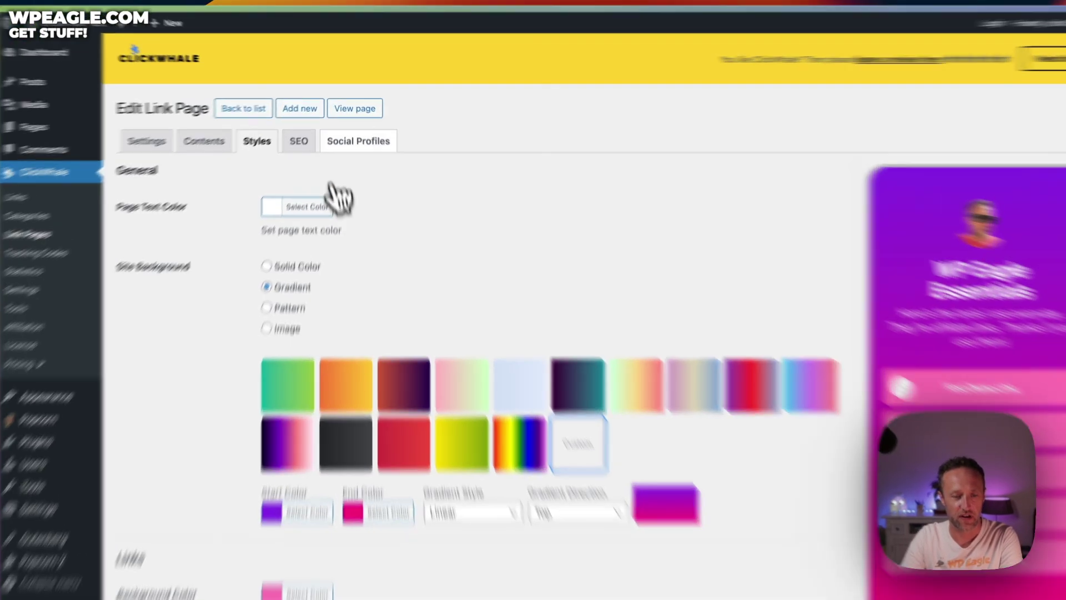
pyautogui.click(305, 133)
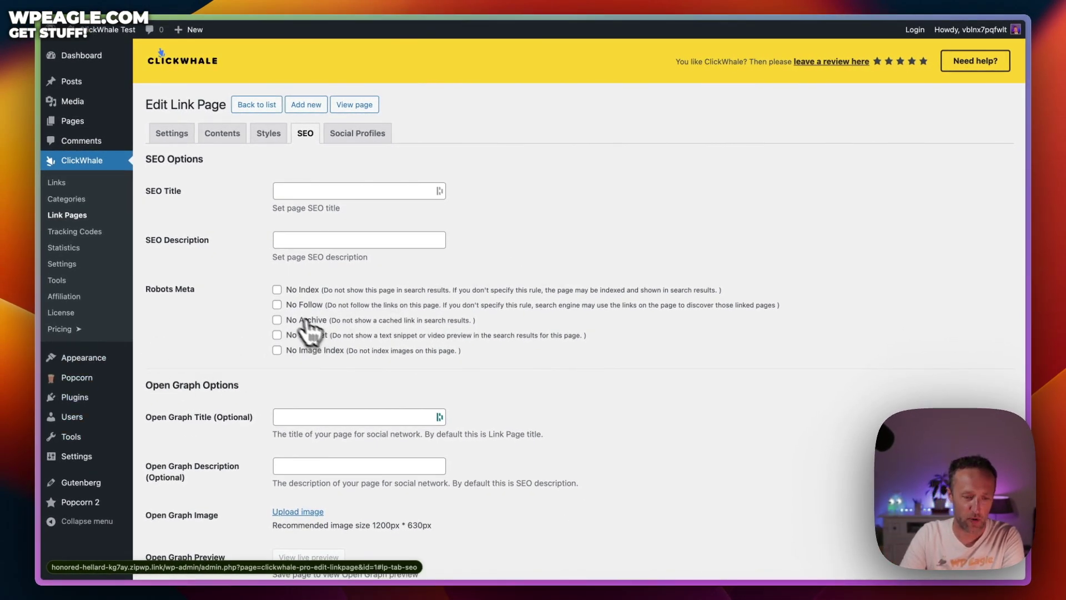
# - Scroll through the empty SEO title, robots meta and Open Graph fields, then open Tracking Codes
pyautogui.scroll(-3, 508, 257)
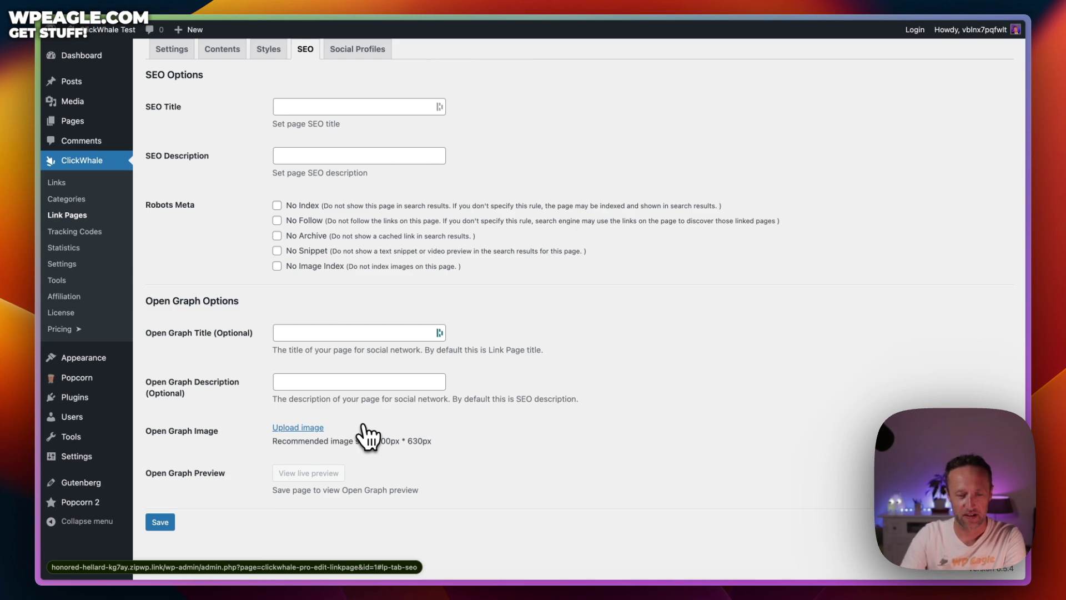
pyautogui.scroll(3, 366, 436)
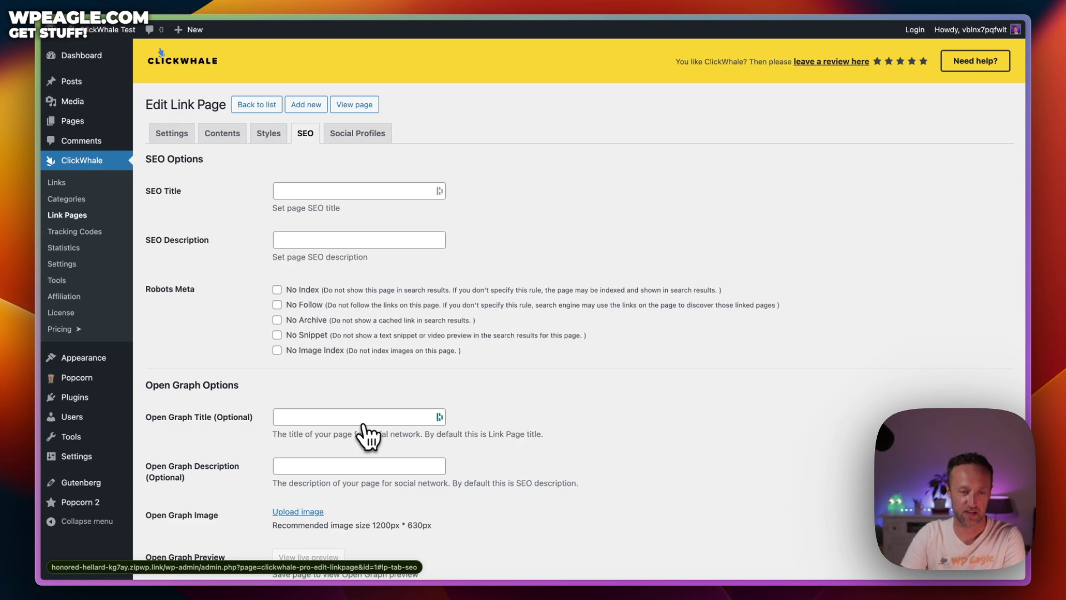
pyautogui.scroll(-1, 524, 303)
pyautogui.scroll(-2, 523, 300)
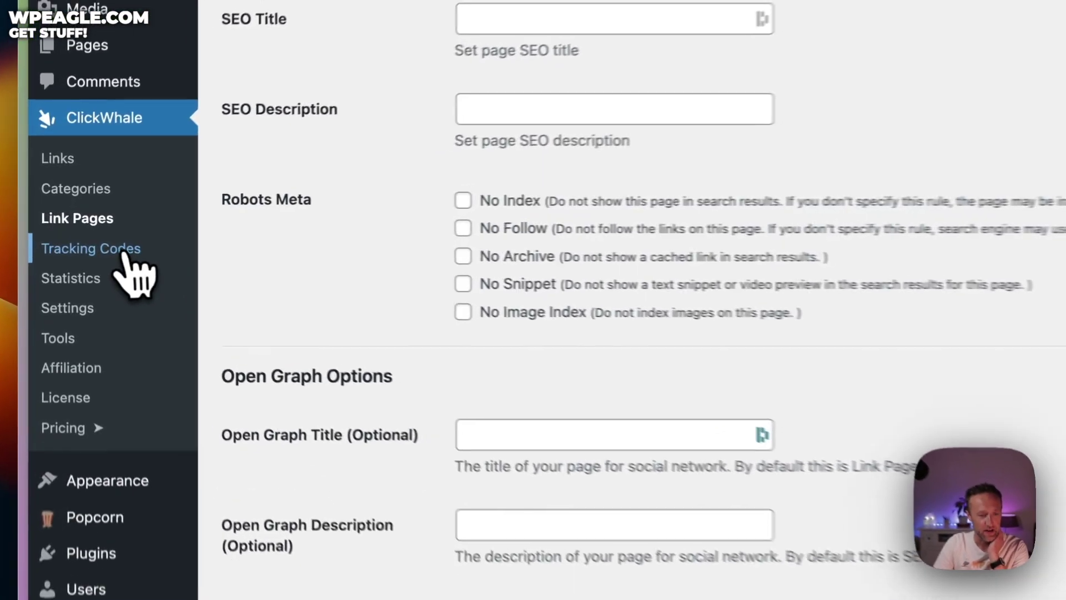
pyautogui.click(74, 231)
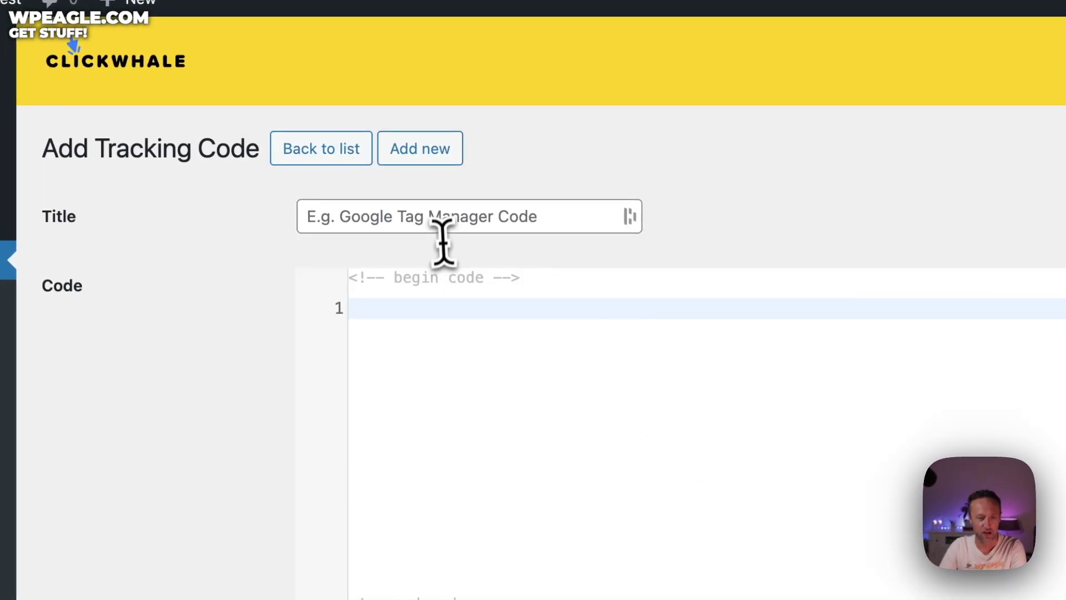
# - Title the new tracking code 'Google Analytics'
pyautogui.click(447, 228)
pyautogui.write('G')
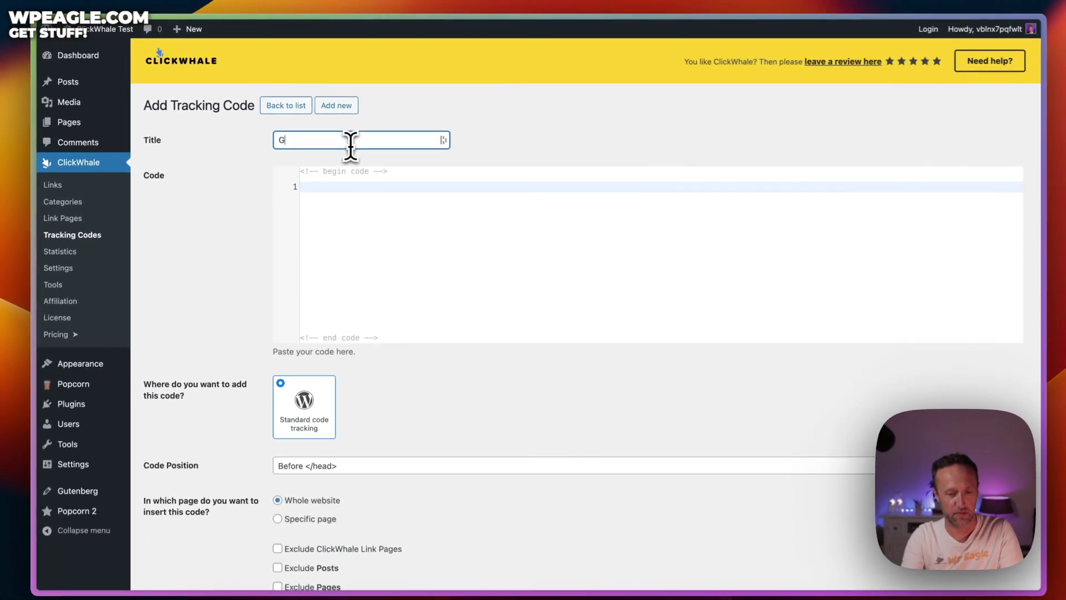
pyautogui.write('oogle Analut')
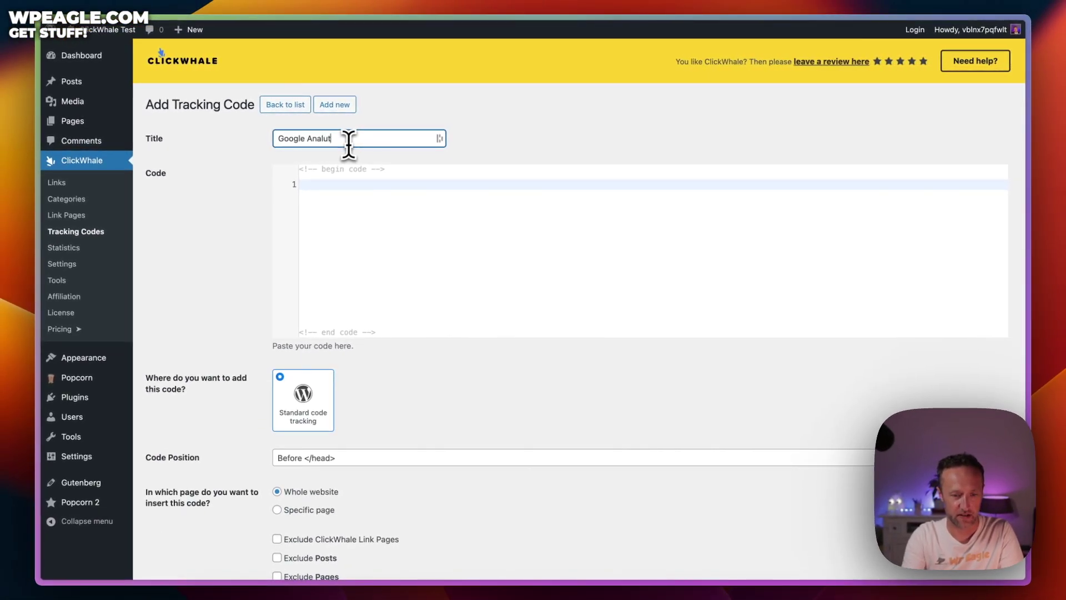
pyautogui.press('BackSpace')
pyautogui.press('BackSpace')
pyautogui.write('ytics')
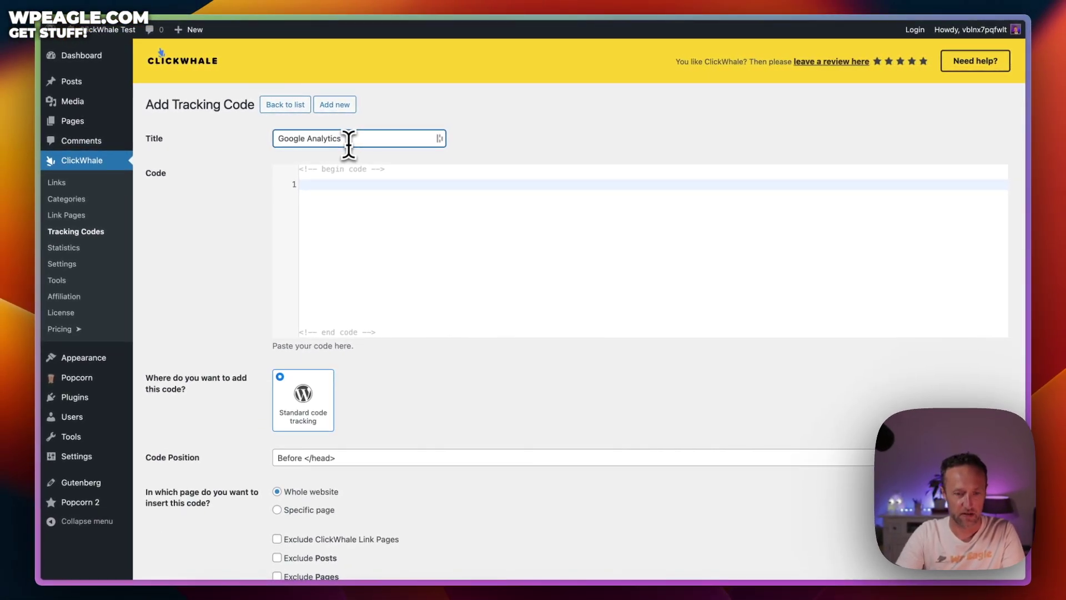
pyautogui.click(352, 212)
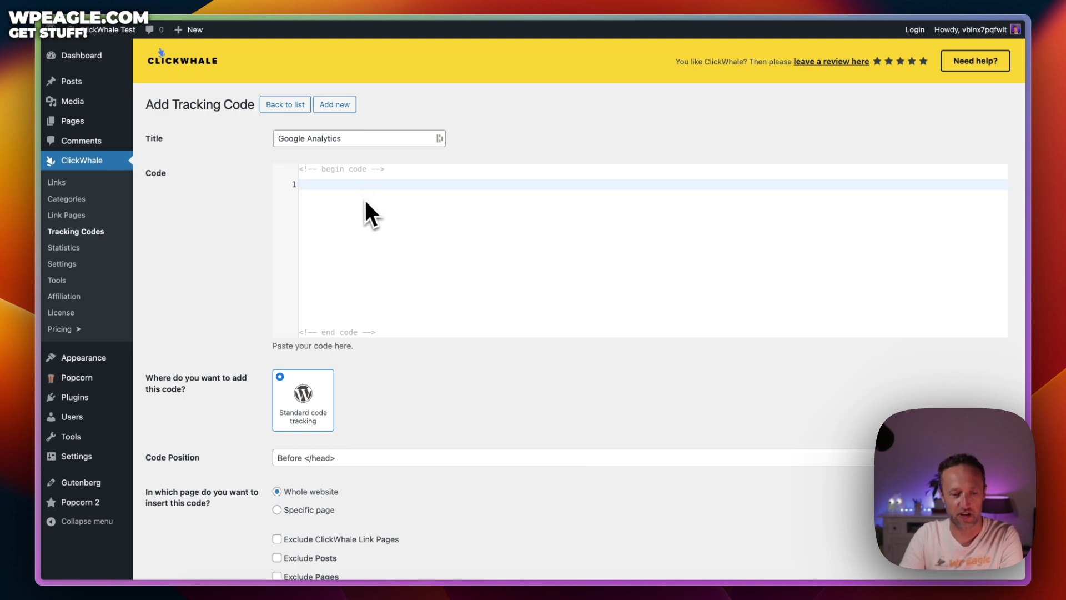
pyautogui.scroll(-3, 372, 211)
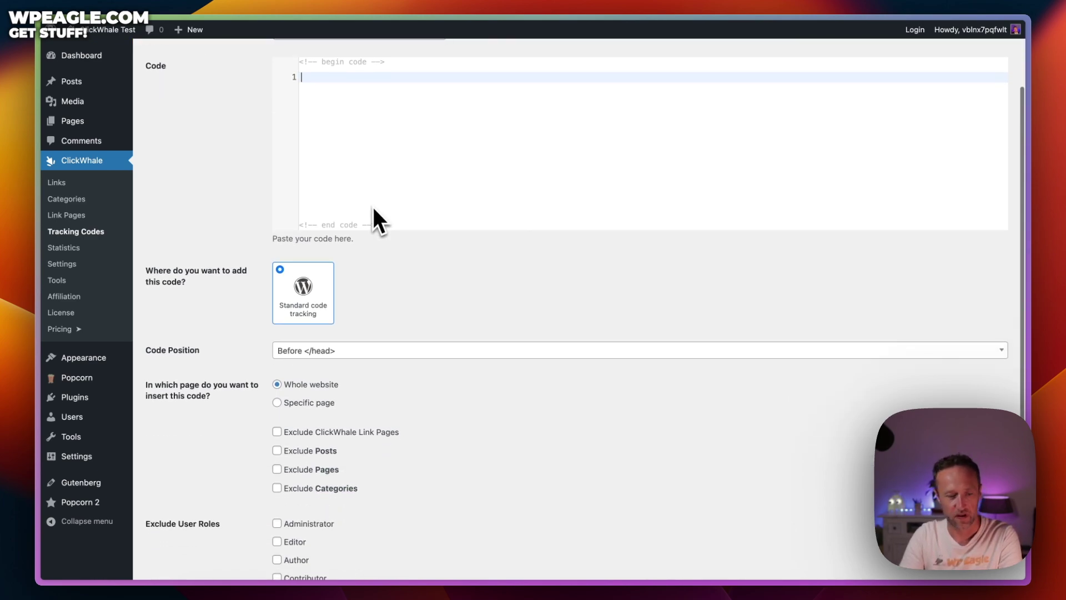
# - Set Code Position to After <body>, keeping Whole website selected
pyautogui.click(311, 351)
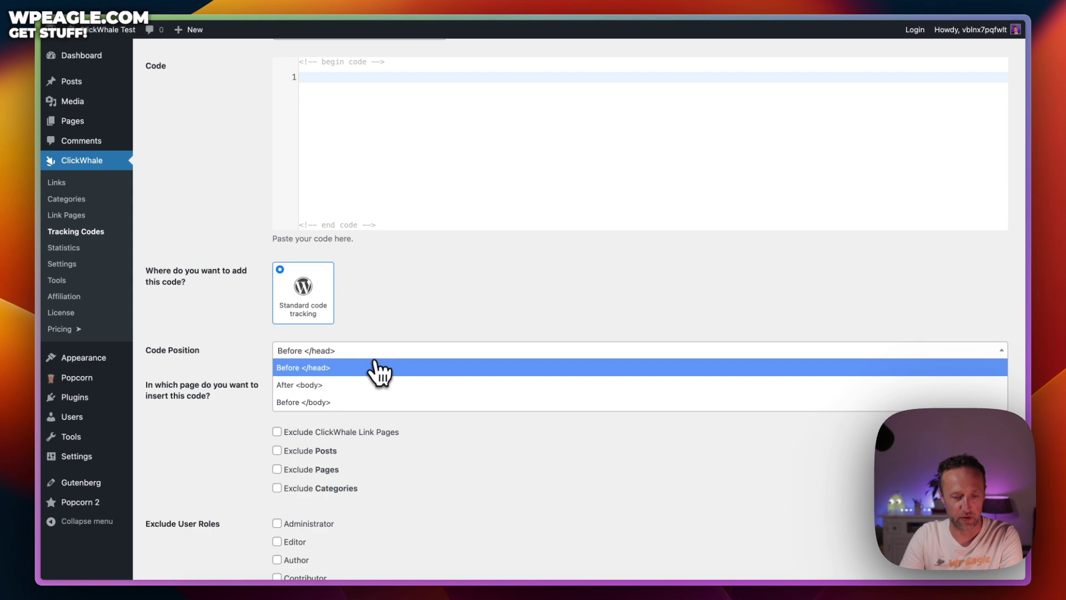
pyautogui.click(376, 368)
pyautogui.click(380, 354)
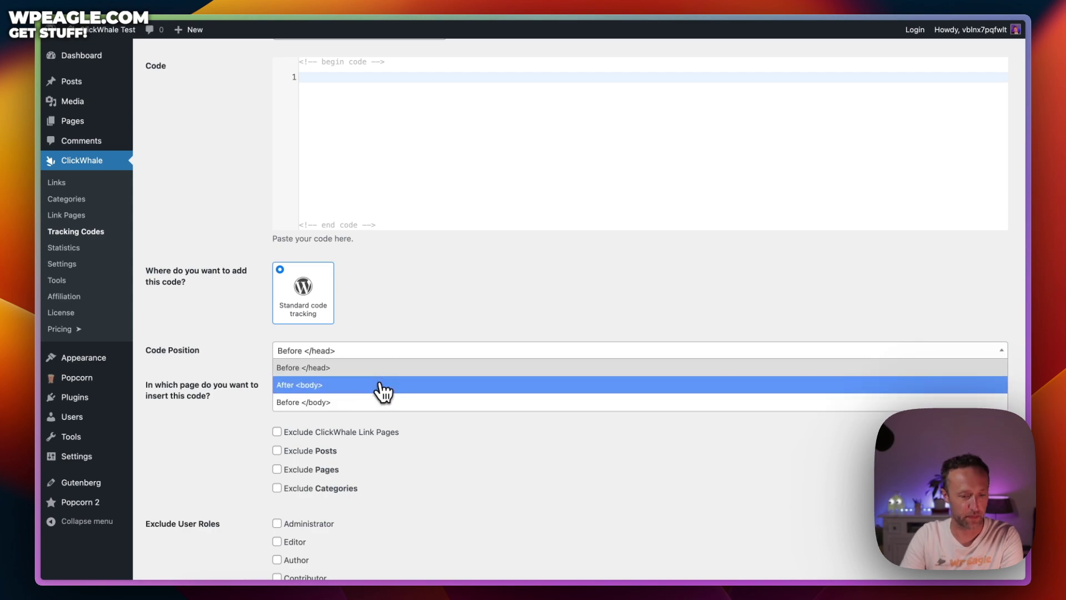
pyautogui.click(382, 384)
pyautogui.click(384, 351)
pyautogui.click(421, 298)
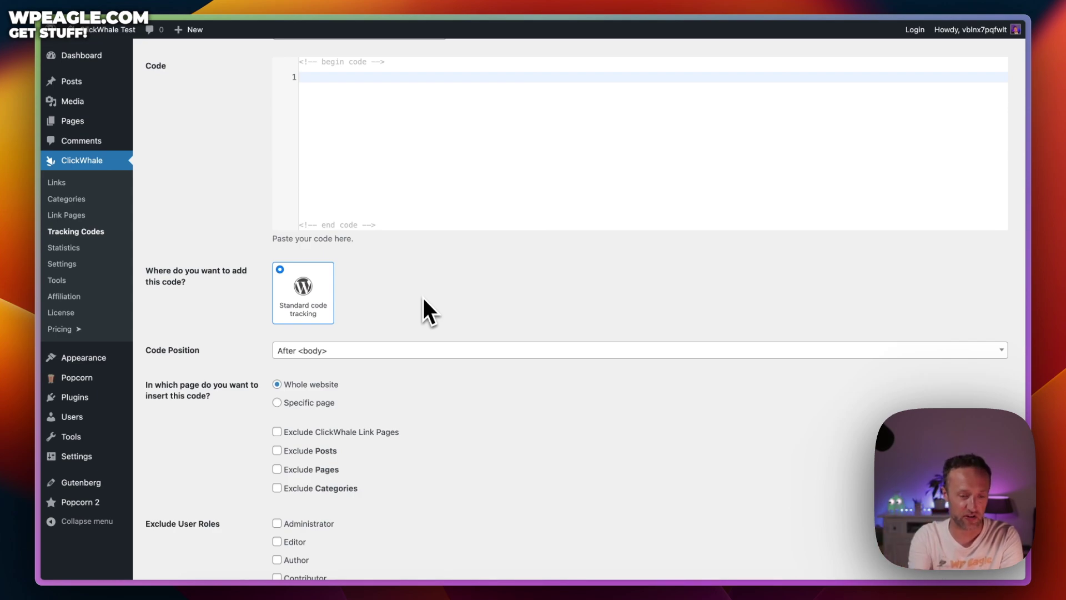
pyautogui.scroll(-4, 411, 295)
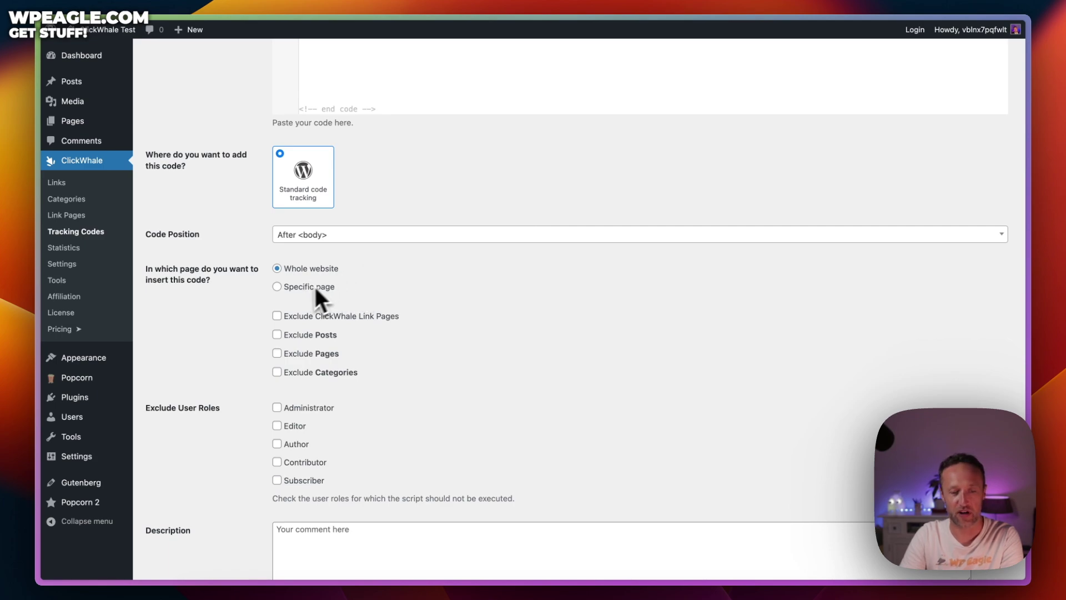
pyautogui.scroll(-2, 319, 286)
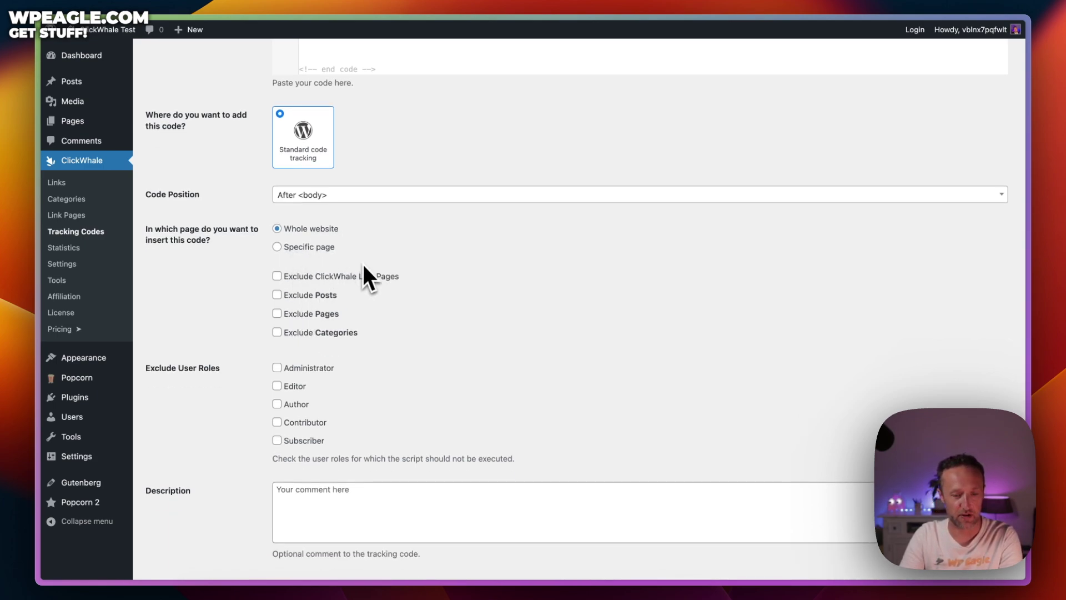
# - Toggle Exclude Posts off again, exclude the Administrator role, and enable the tracking code
pyautogui.scroll(-1, 364, 265)
pyautogui.click(277, 268)
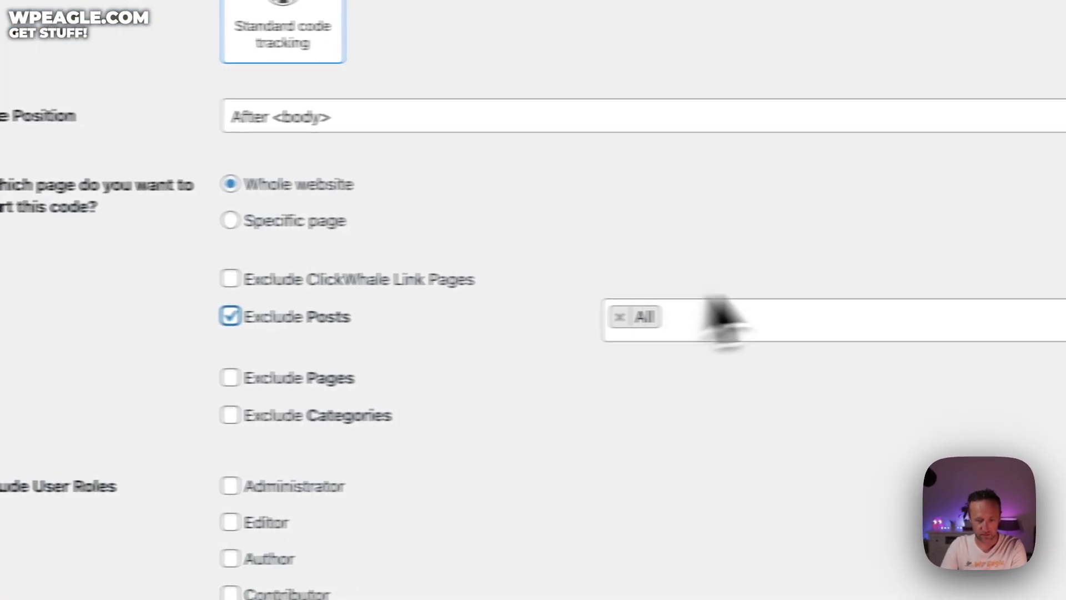
pyautogui.click(239, 318)
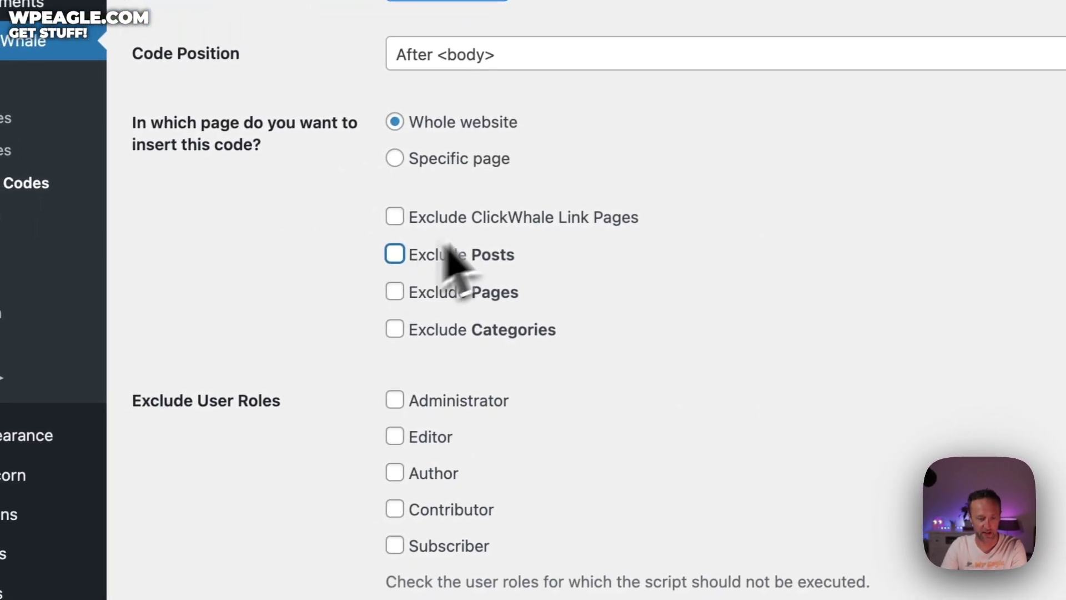
pyautogui.scroll(-3, 460, 250)
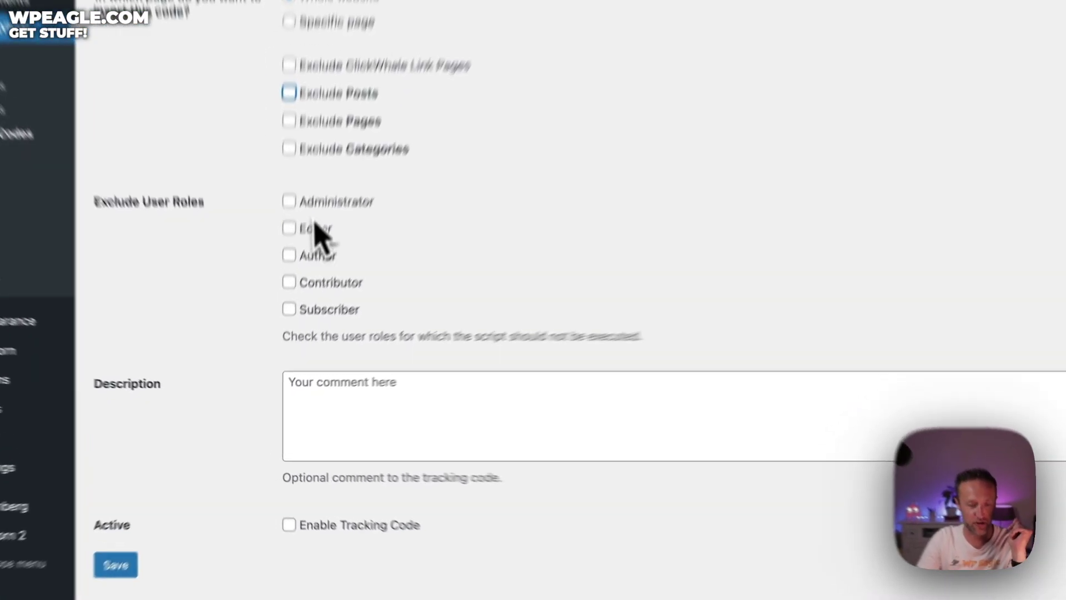
pyautogui.click(282, 279)
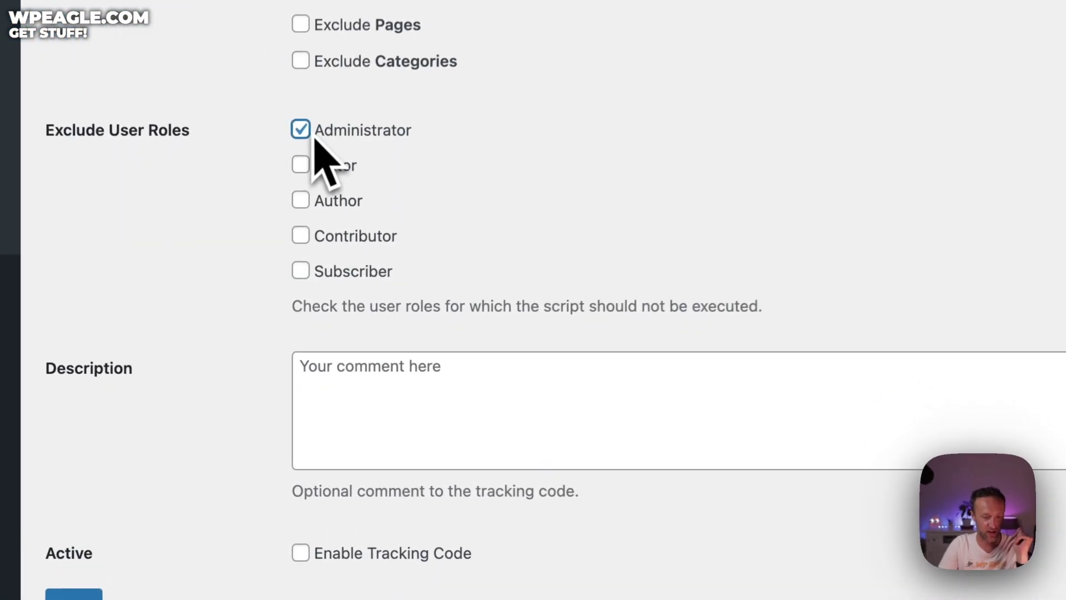
pyautogui.click(436, 409)
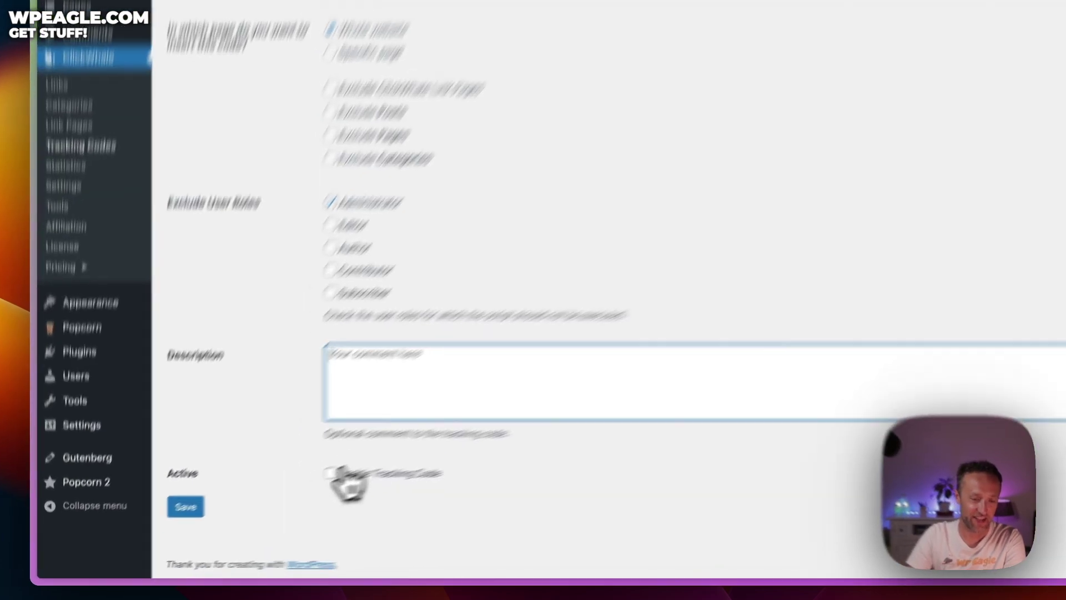
pyautogui.click(276, 495)
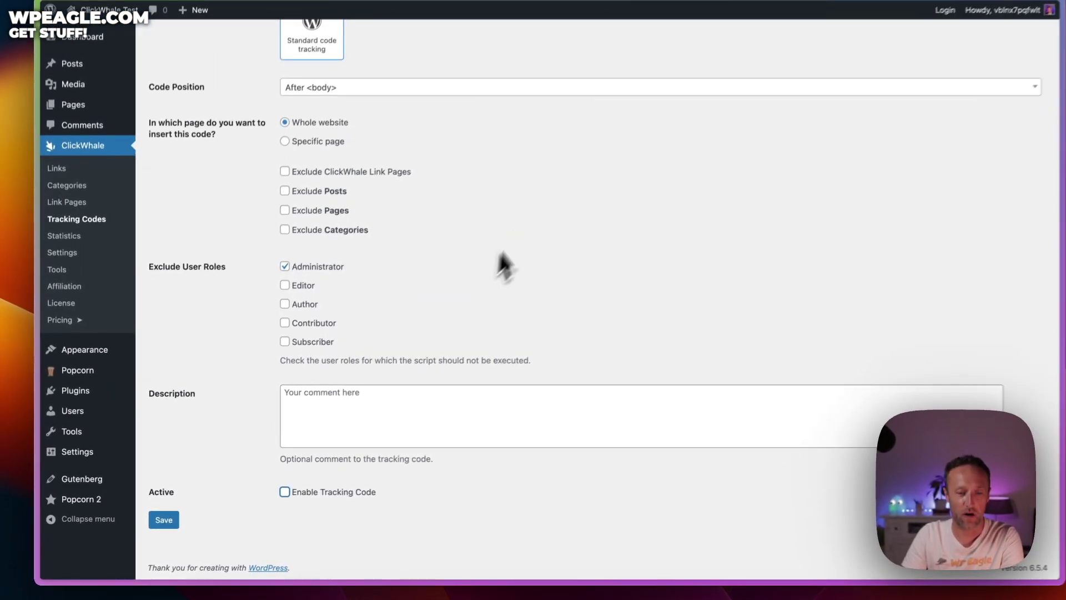
pyautogui.scroll(10, 508, 255)
pyautogui.scroll(-5, 512, 235)
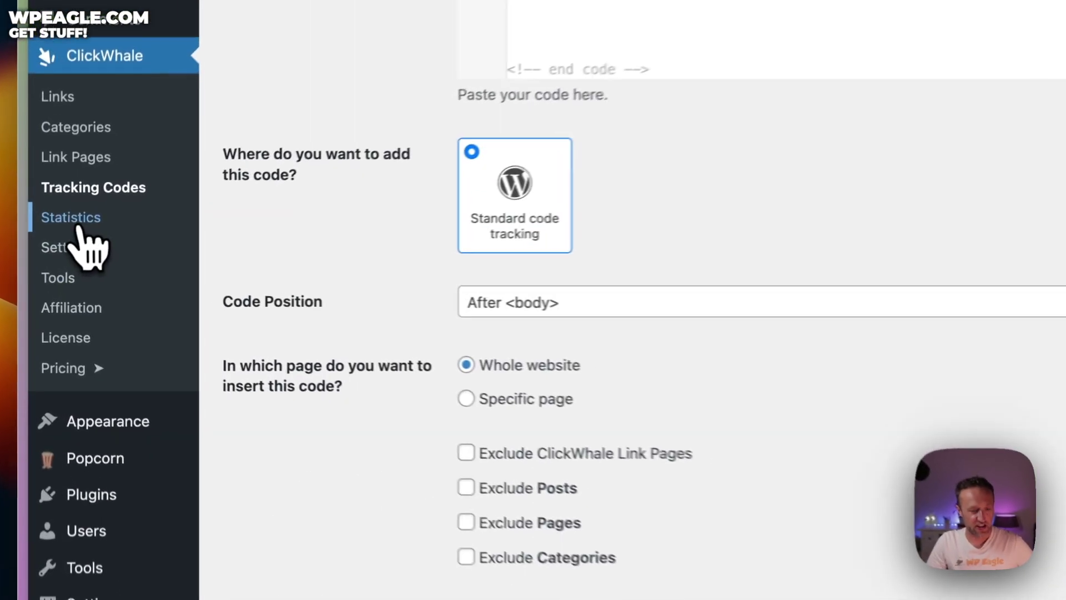
# - Open ClickWhale Statistics and scroll the Links tab's 7-day charts and Total Links Clicks table
pyautogui.click(64, 247)
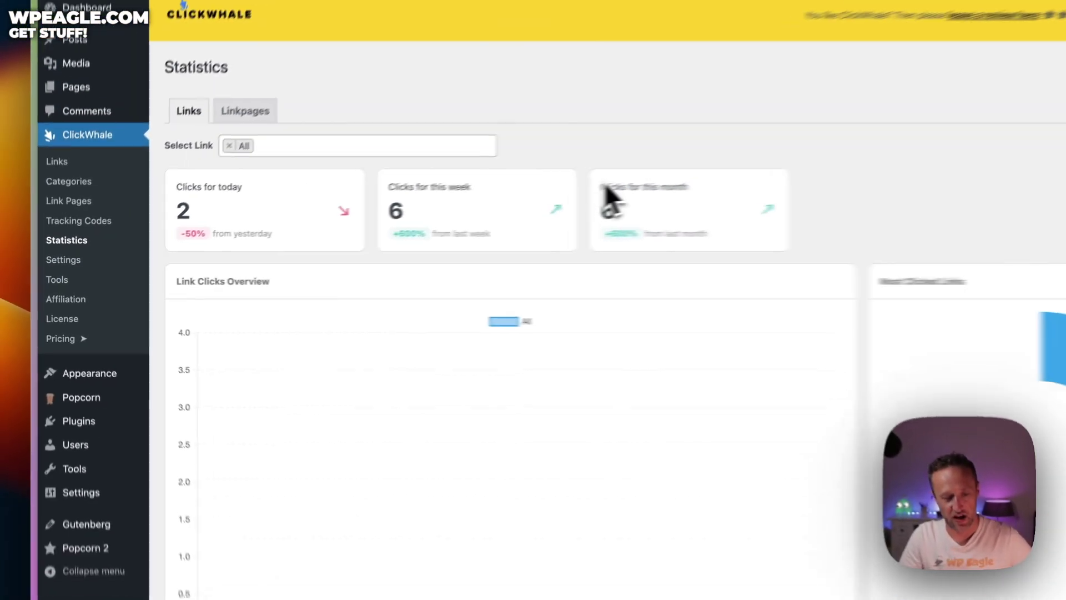
pyautogui.scroll(-3, 661, 161)
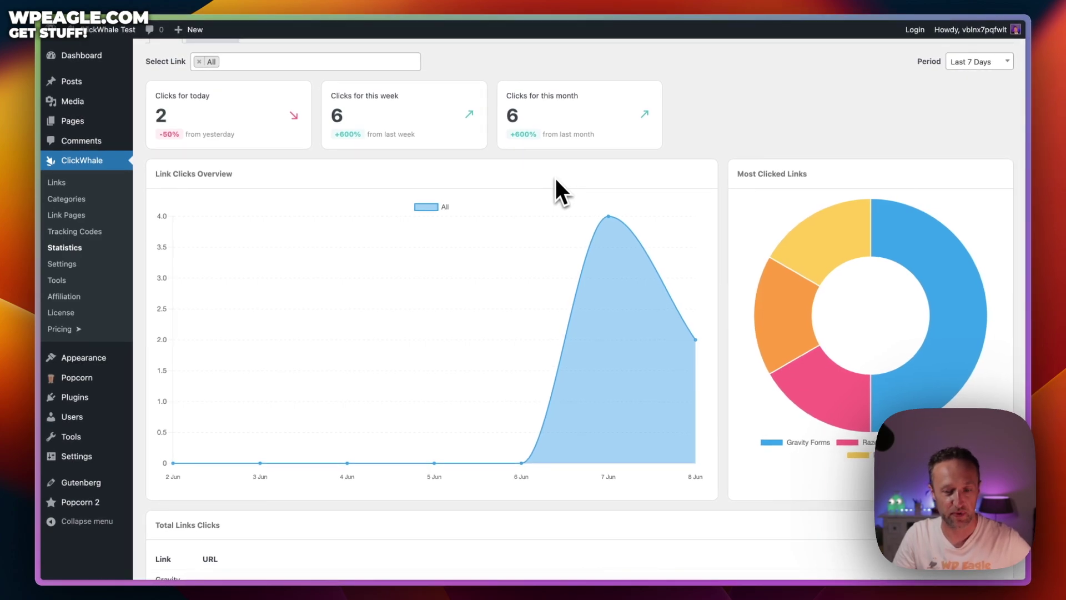
pyautogui.scroll(-3, 855, 234)
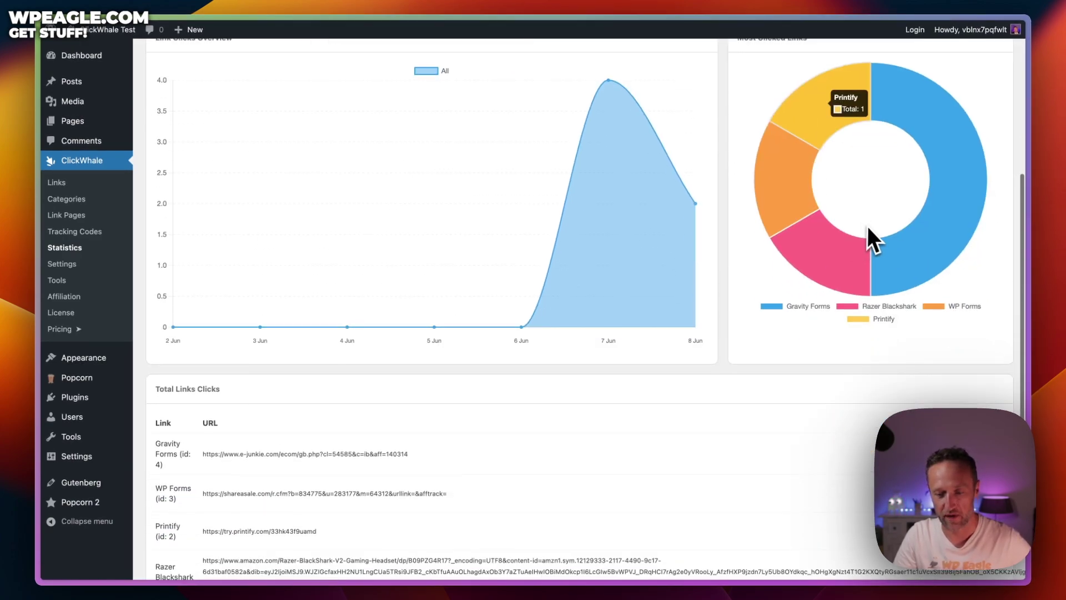
pyautogui.scroll(5, 785, 222)
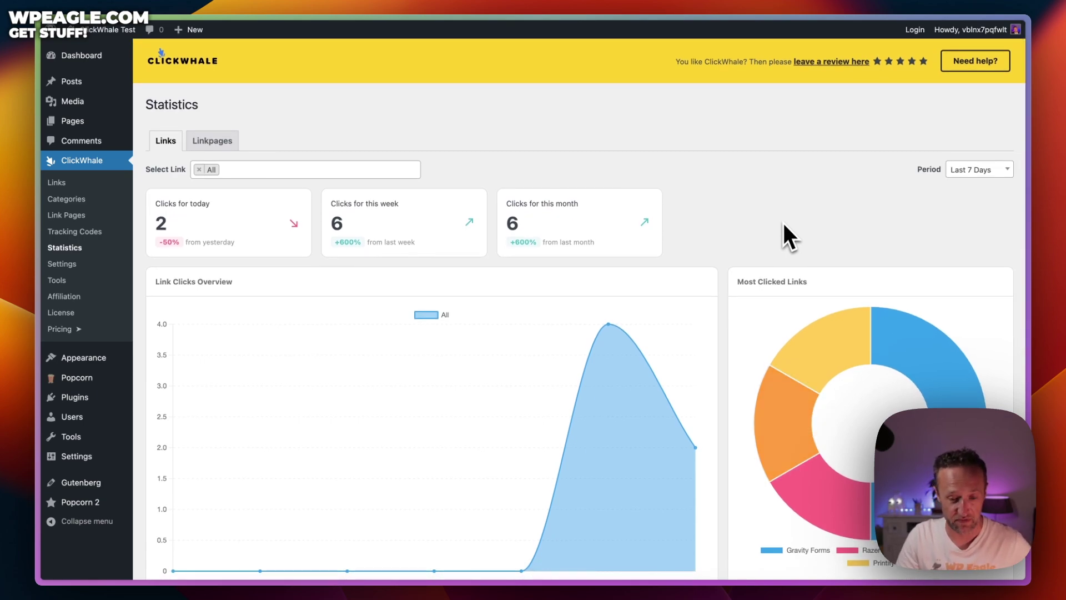
pyautogui.scroll(-4, 785, 225)
pyautogui.scroll(3, 784, 224)
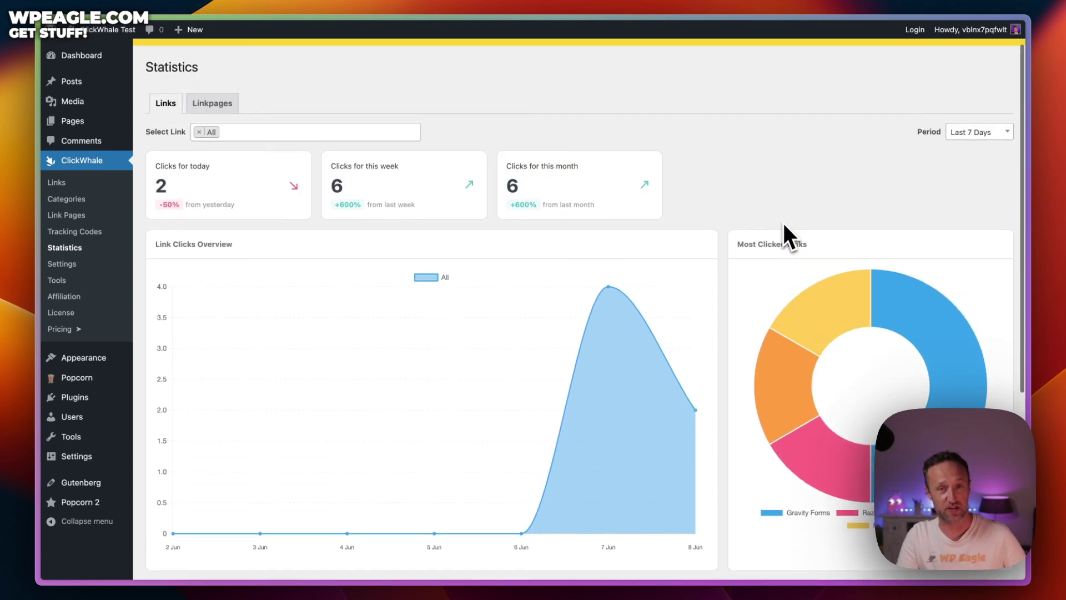
pyautogui.scroll(1, 783, 223)
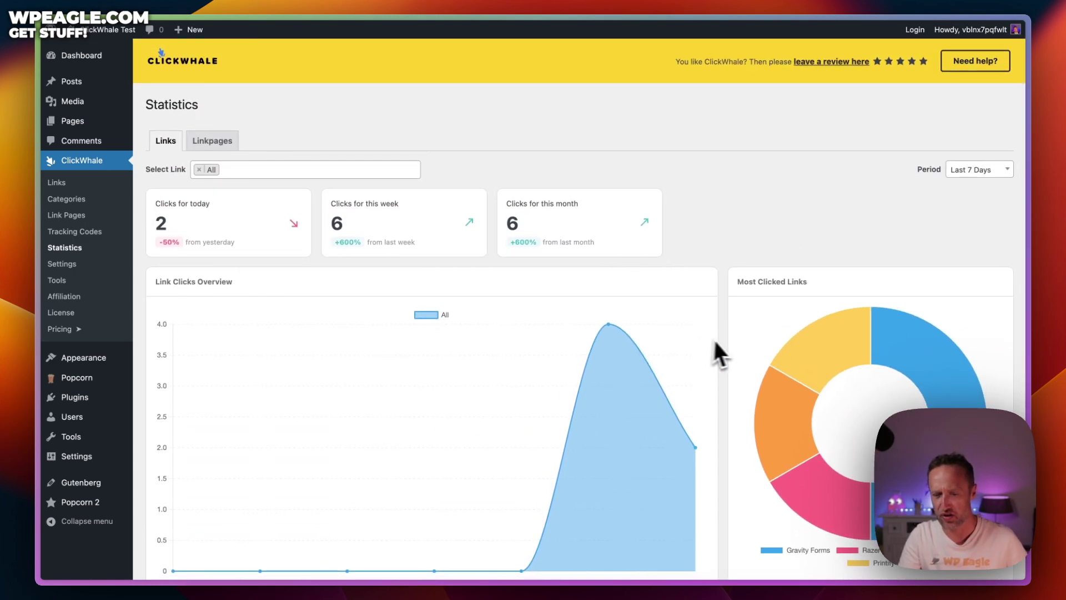
pyautogui.scroll(-5, 722, 344)
pyautogui.moveTo(911, 272)
pyautogui.scroll(-3, 910, 272)
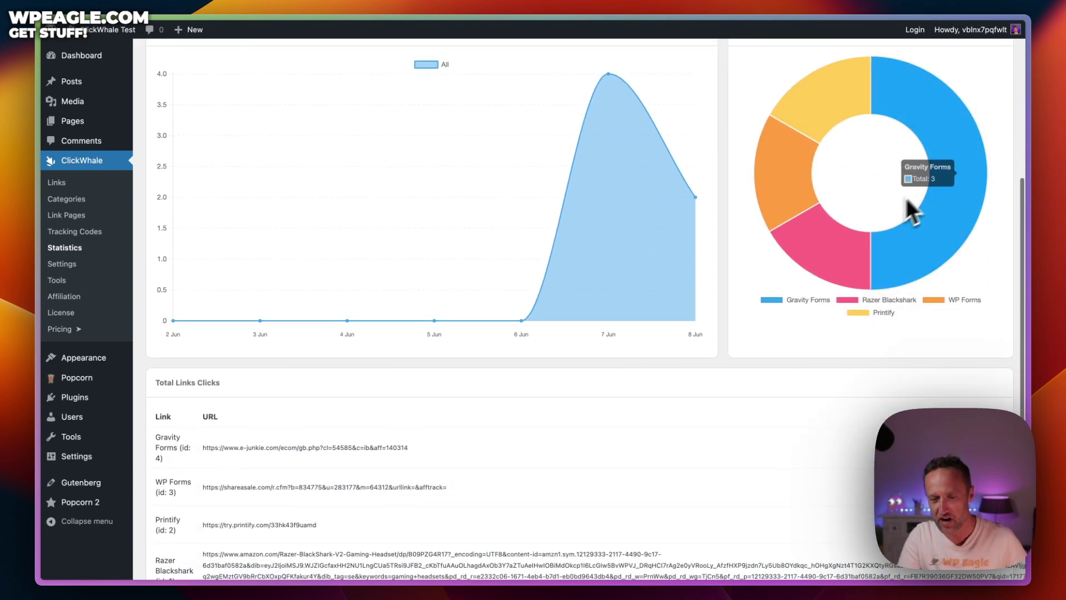
pyautogui.scroll(1, 885, 151)
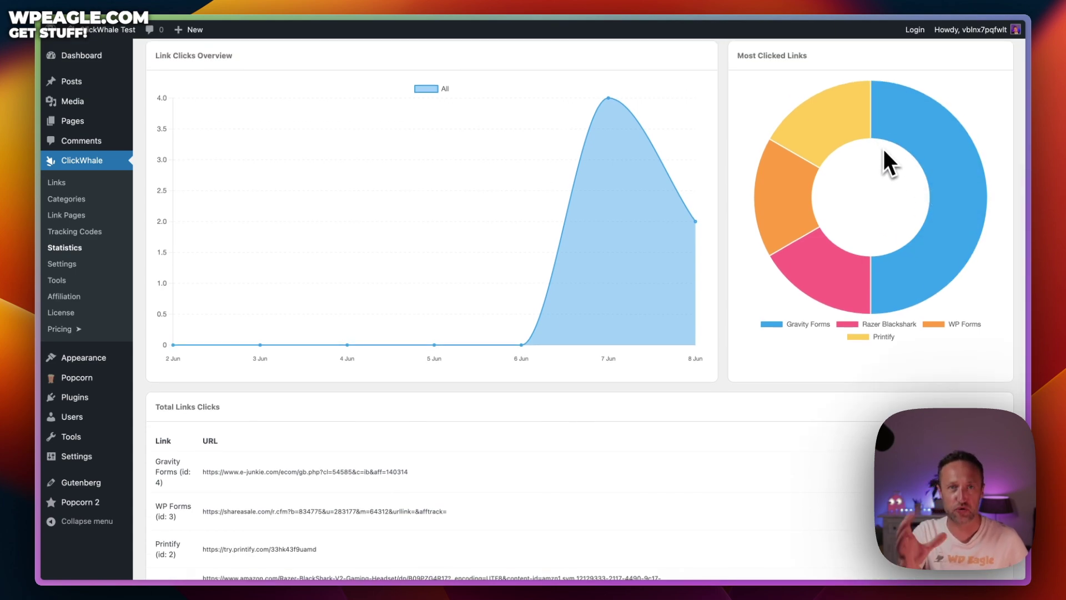
pyautogui.scroll(5, 884, 149)
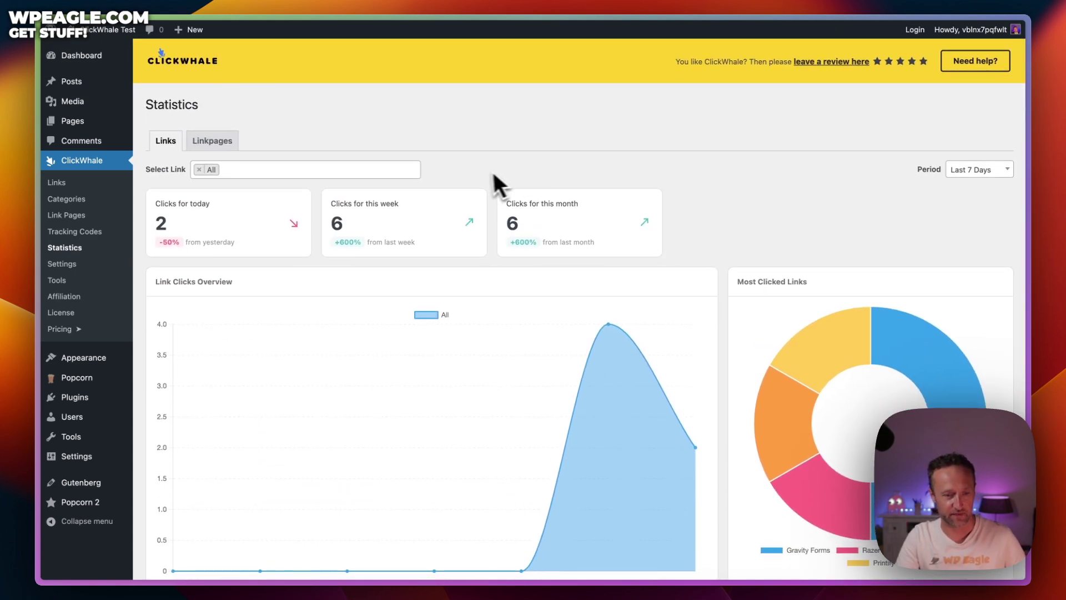
# - Check the link page view statistics on the Linkpages tab
pyautogui.click(212, 141)
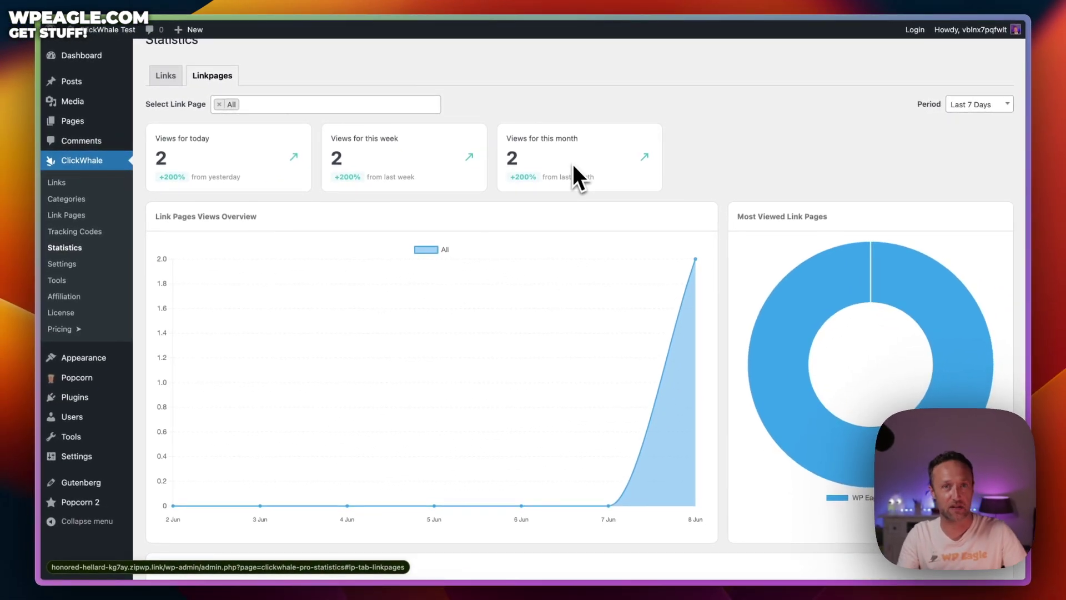
pyautogui.scroll(-2, 650, 208)
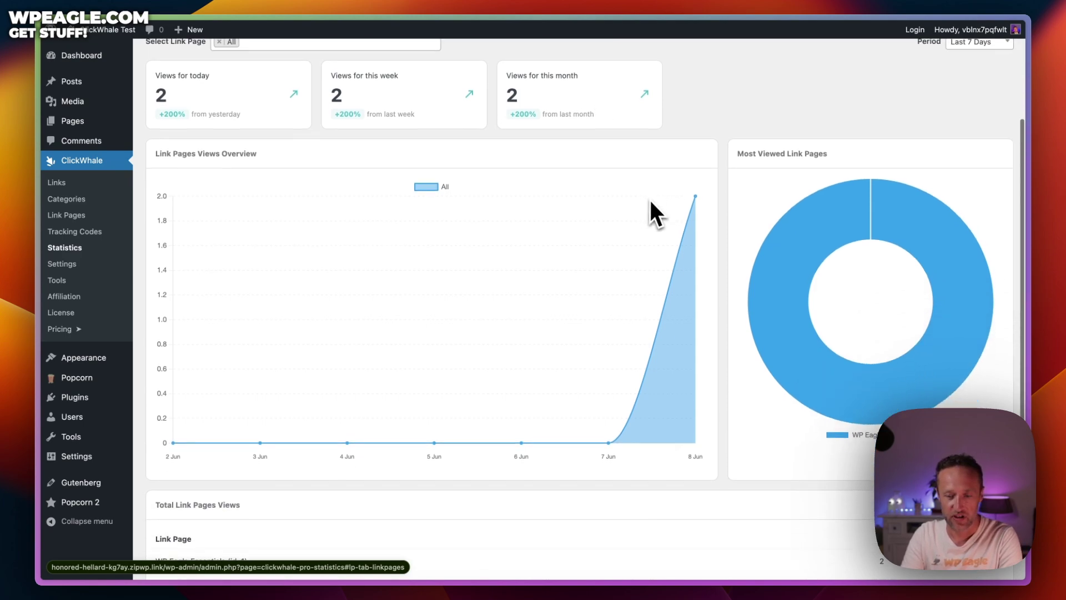
pyautogui.scroll(2, 651, 202)
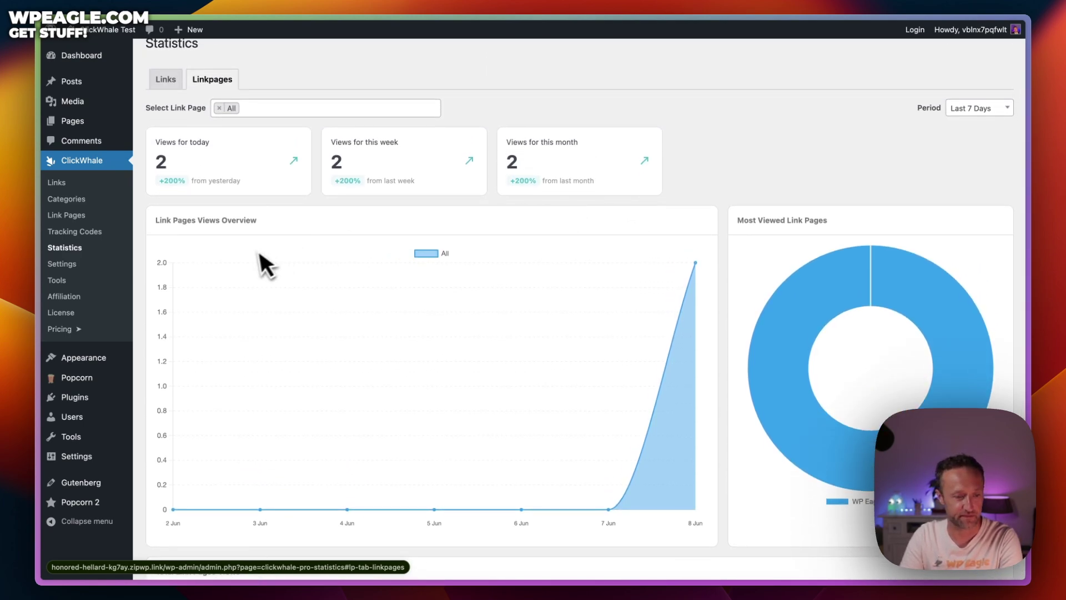
pyautogui.scroll(1, 605, 264)
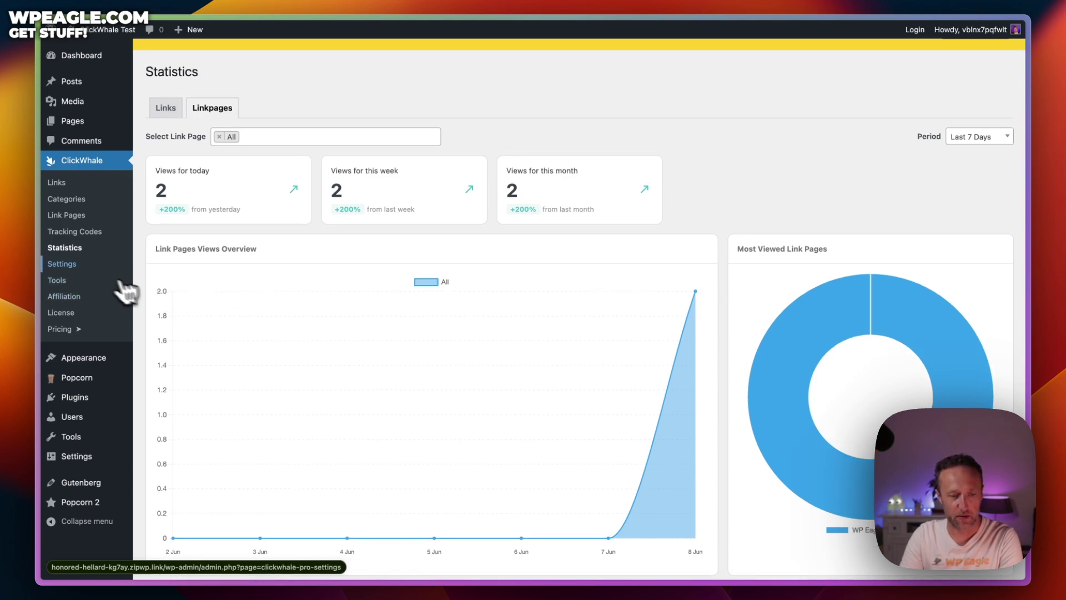
# - Review ClickWhale's General Options: Administrator access, 301 redirect default and nofollow on
pyautogui.click(89, 265)
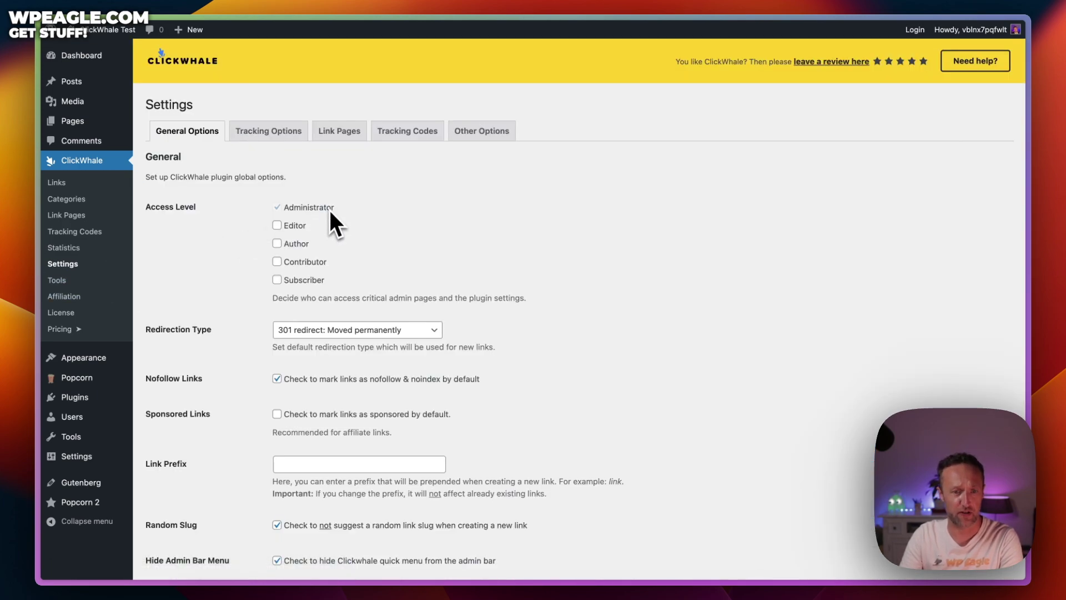
pyautogui.scroll(-1, 395, 208)
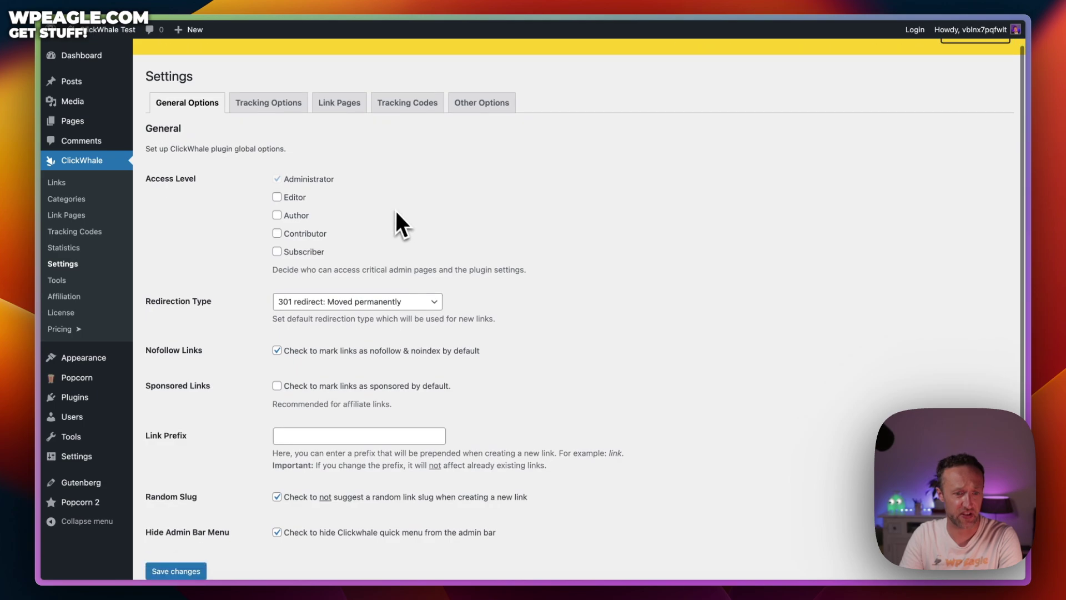
pyautogui.scroll(-2, 396, 211)
pyautogui.scroll(3, 396, 343)
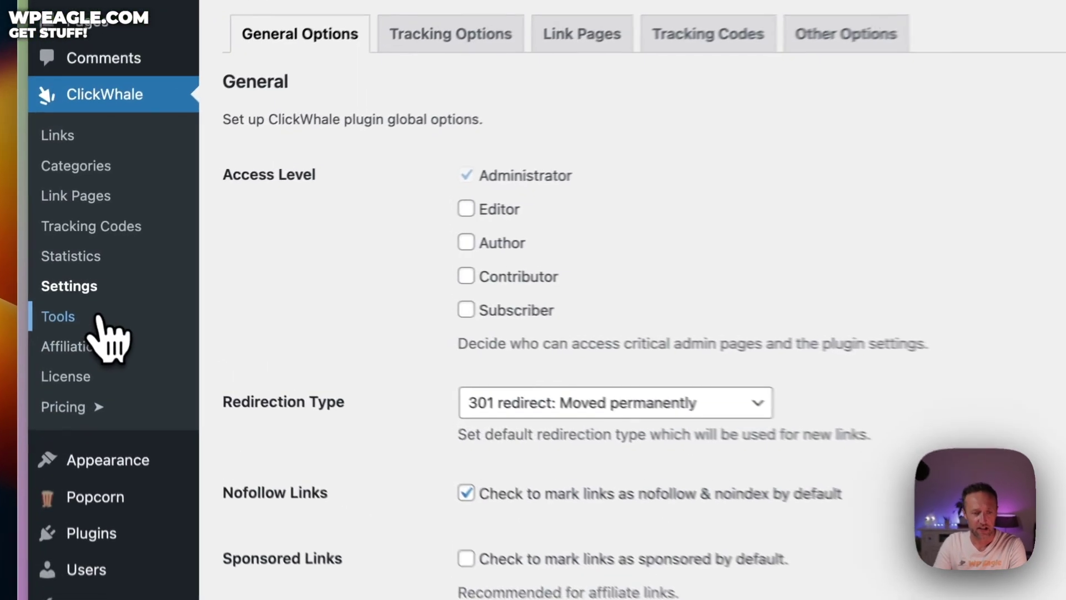
# - Open ClickWhale Tools and view the Reset, Import and Export tabs, ending on CSV Import
pyautogui.click(99, 318)
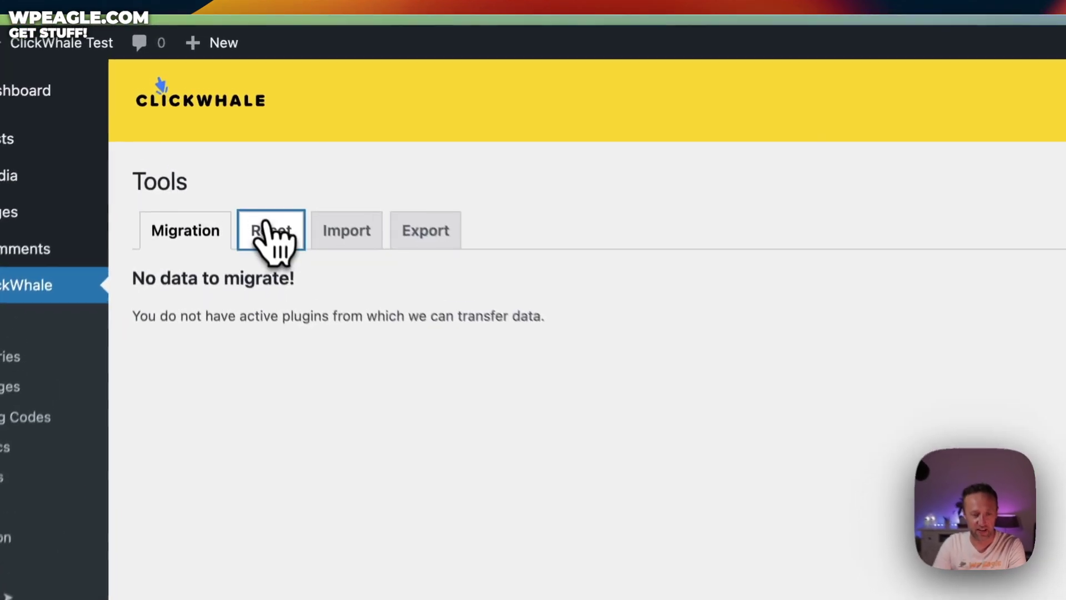
pyautogui.click(220, 131)
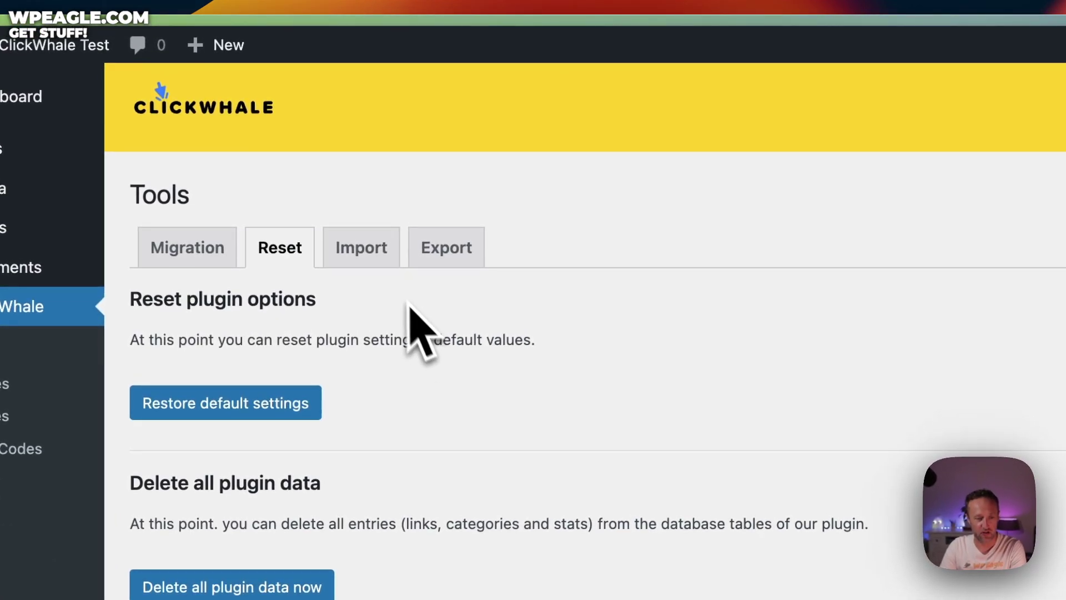
pyautogui.click(382, 260)
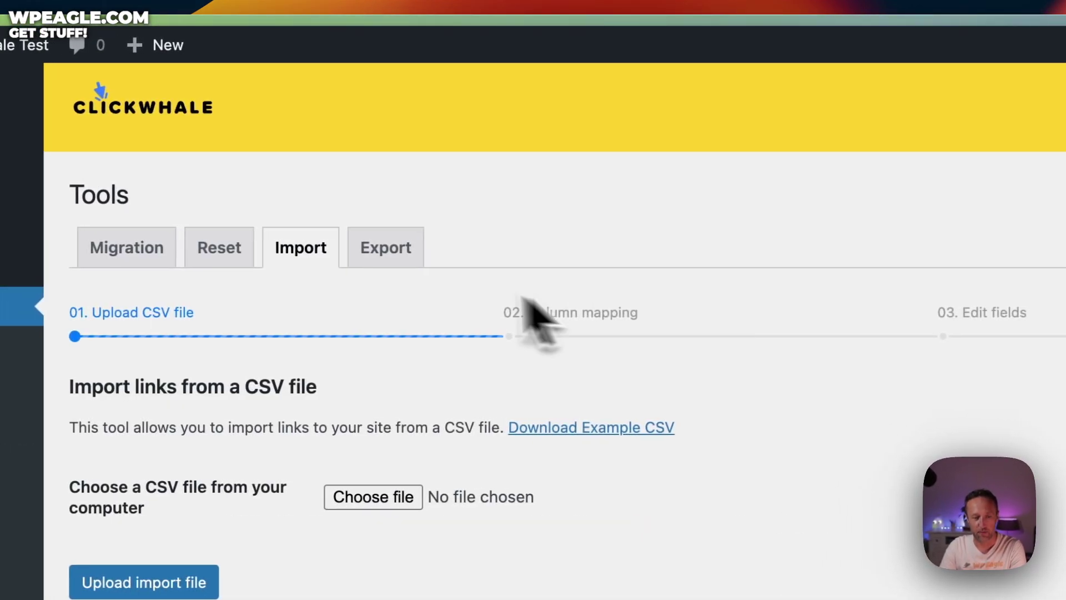
pyautogui.click(396, 248)
pyautogui.click(304, 256)
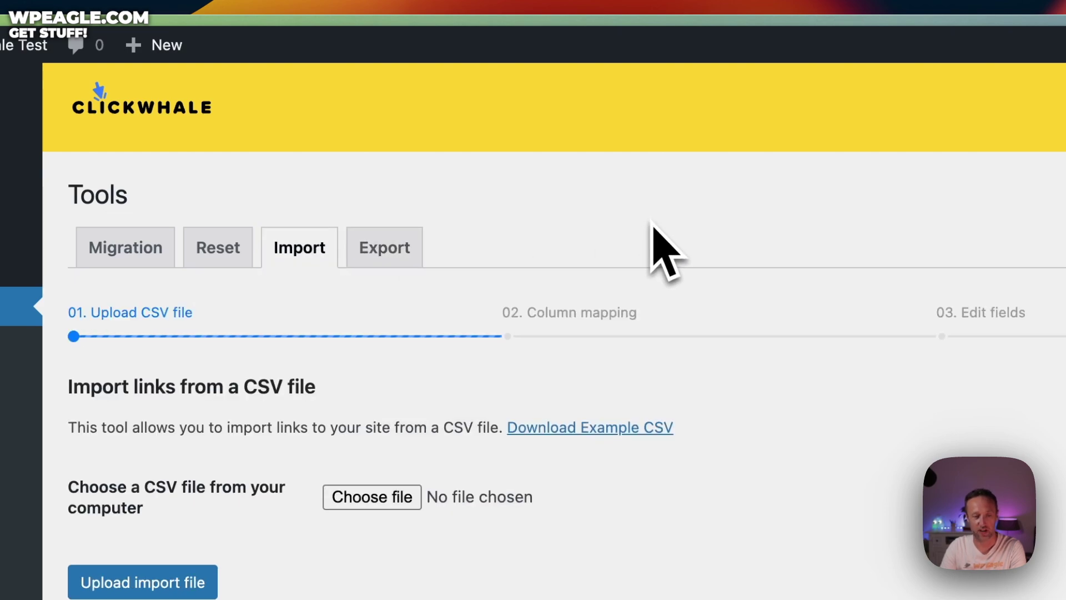
pyautogui.click(417, 247)
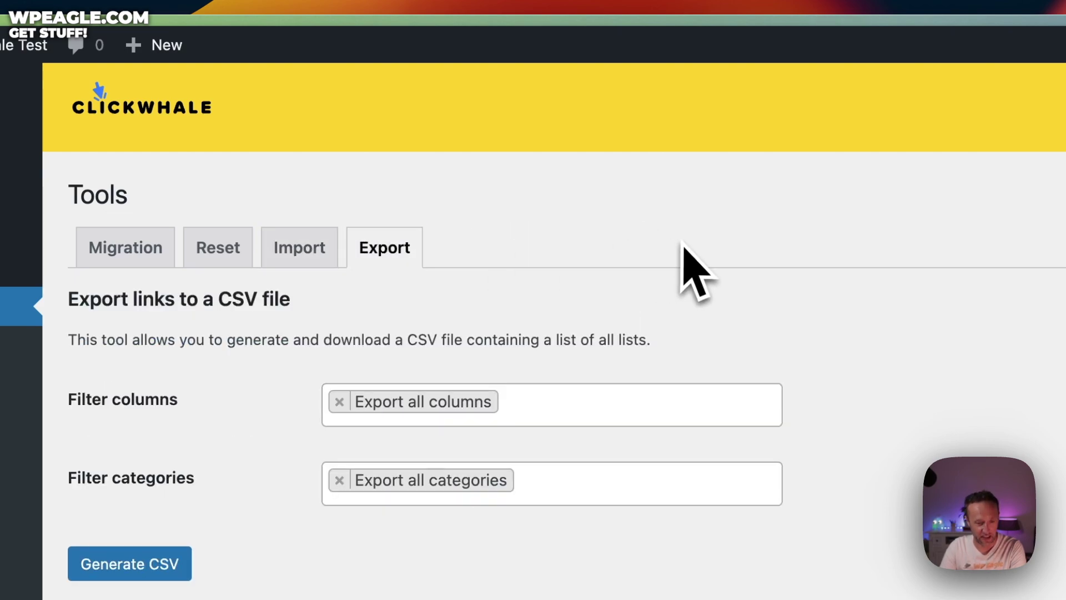